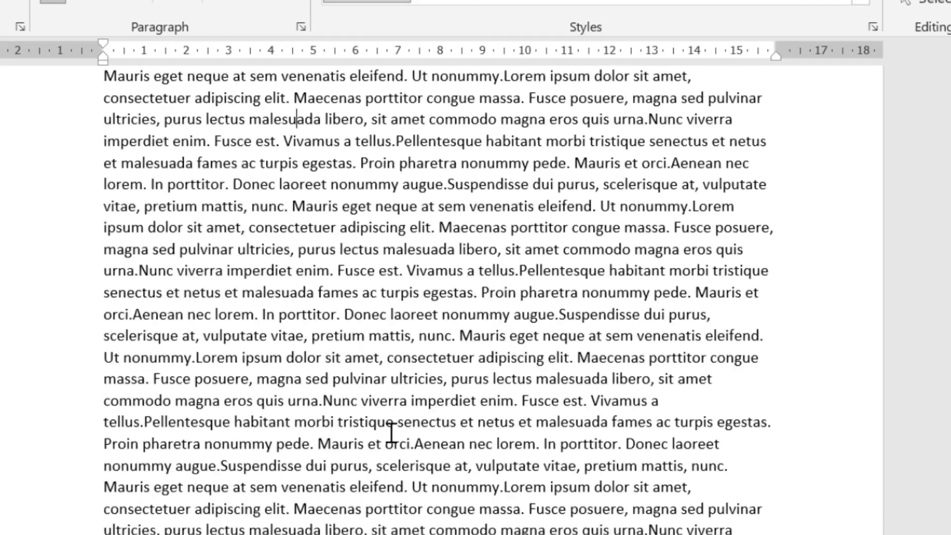
# Select all the text in the document and justify it
pyautogui.scroll(15, 391, 433)
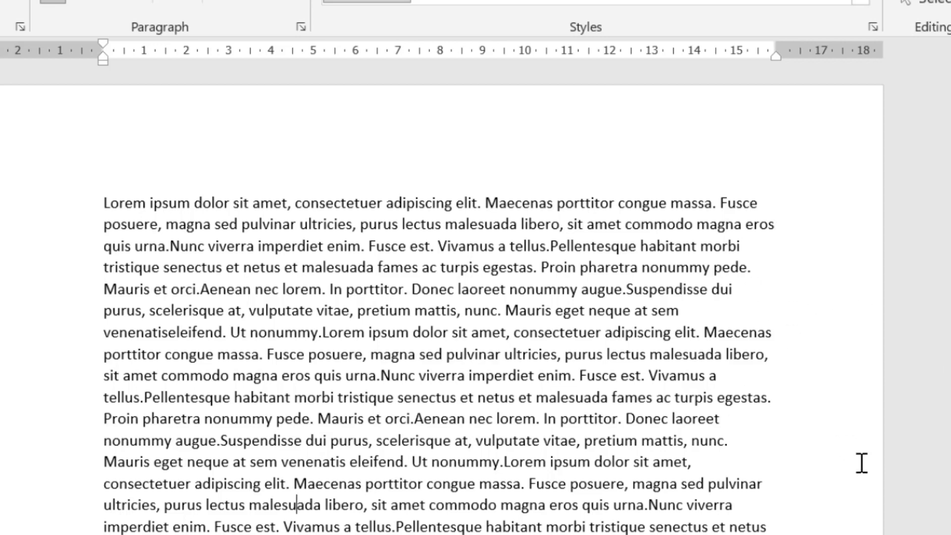
pyautogui.scroll(-3, 606, 376)
pyautogui.scroll(3, 606, 377)
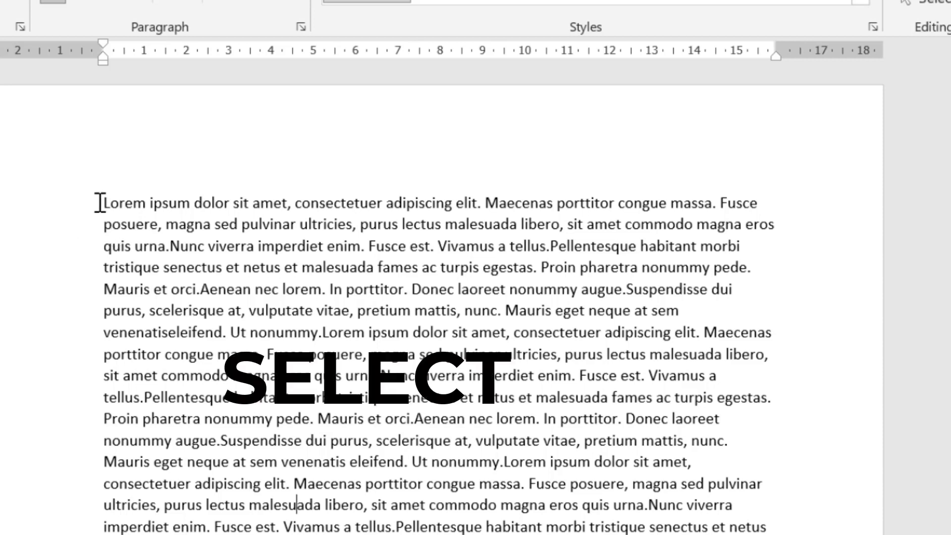
pyautogui.moveTo(100, 203); pyautogui.dragTo(199, 417)
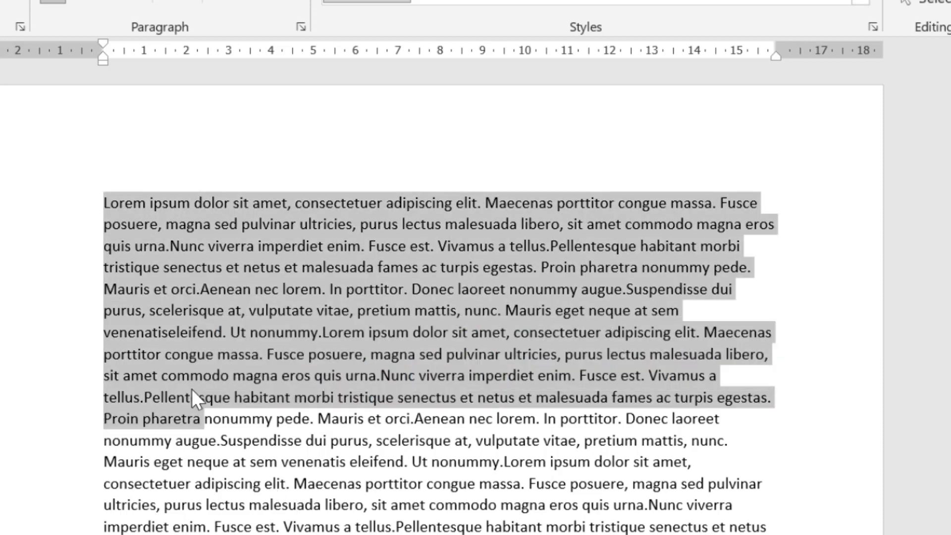
pyautogui.click(192, 390)
pyautogui.moveTo(105, 204); pyautogui.dragTo(349, 532)
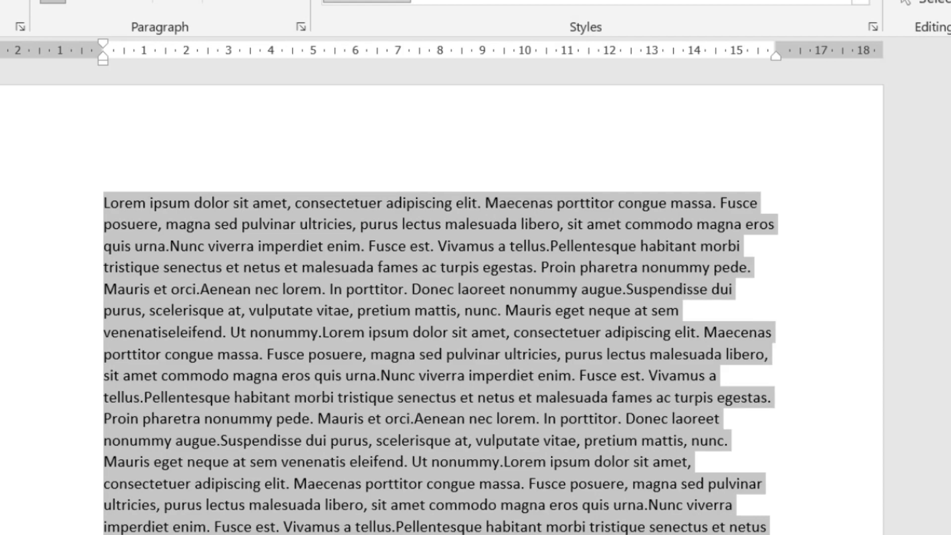
pyautogui.click(373, 461)
pyautogui.hotkey('ctrl', 'a')
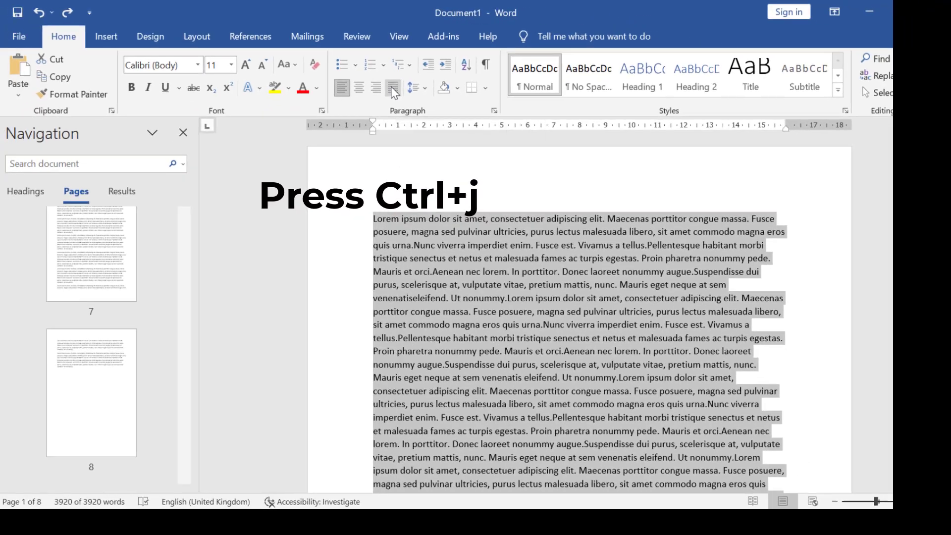
pyautogui.hotkey('ctrl', 'j')
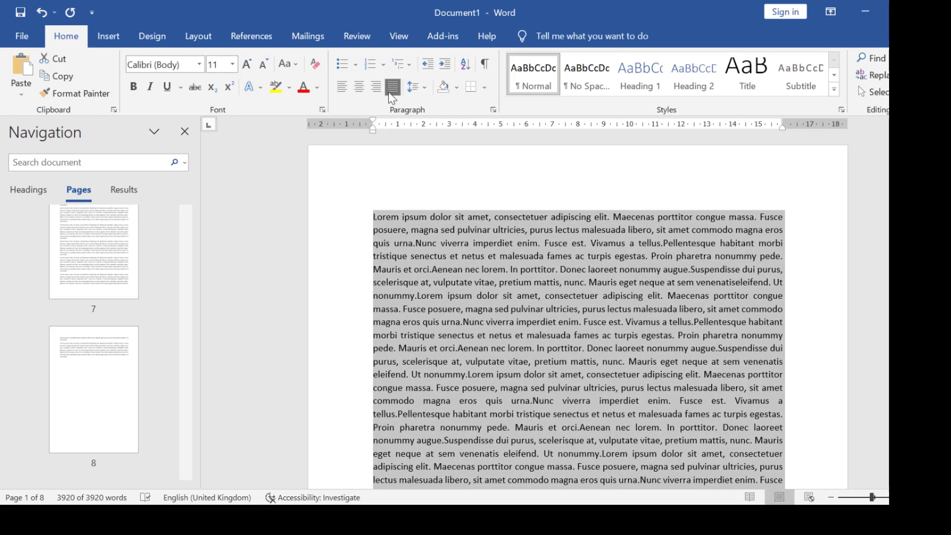
# Try right and center alignment on the selected text, and return it to justified alignment
pyautogui.hotkey('ctrl', 'r')
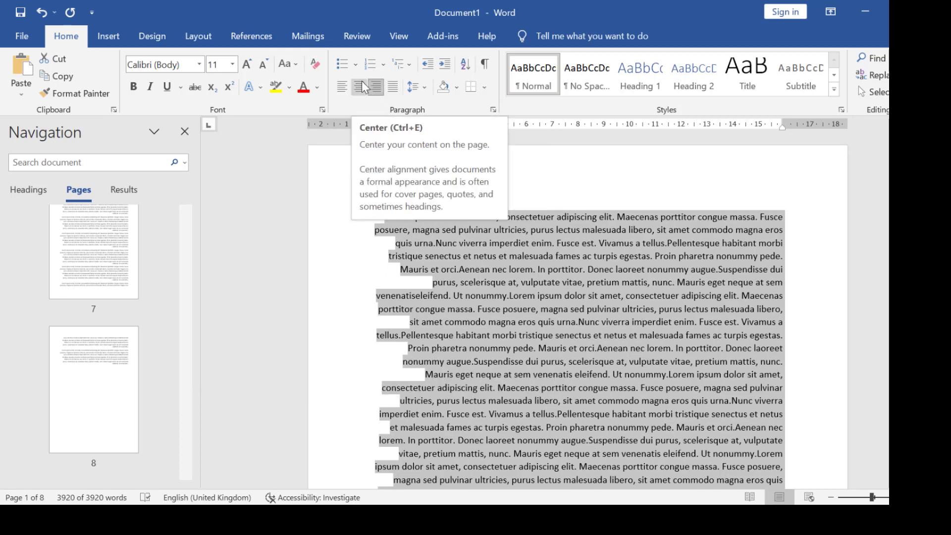
pyautogui.hotkey('ctrl', 'e')
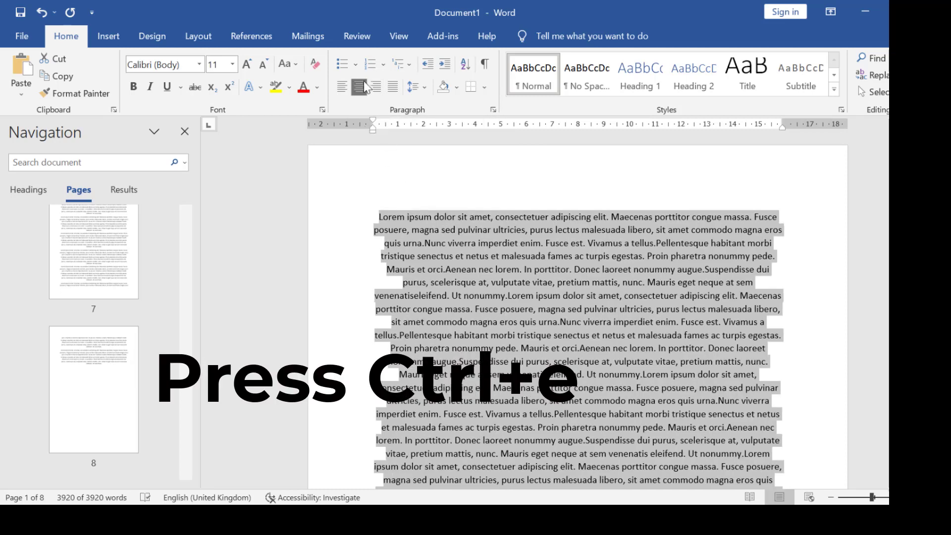
pyautogui.click(397, 88)
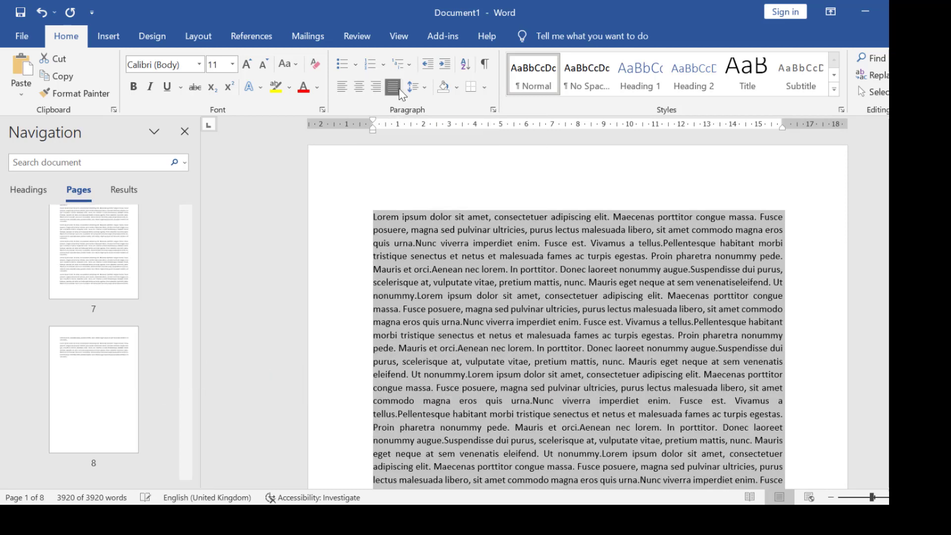
pyautogui.click(590, 356)
pyautogui.scroll(-2, 591, 357)
pyautogui.scroll(2, 654, 329)
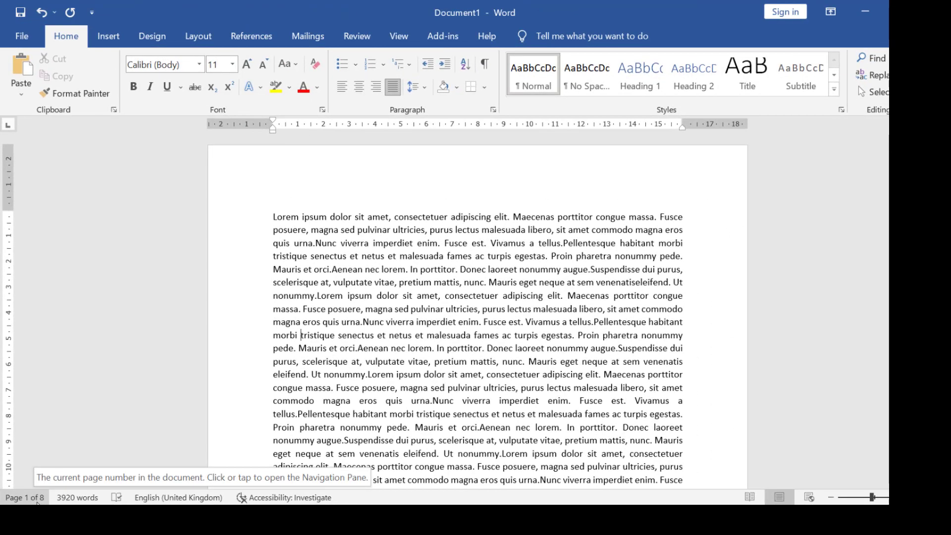
# Open the Navigation pane and browse the page thumbnails
pyautogui.scroll(-15, 461, 318)
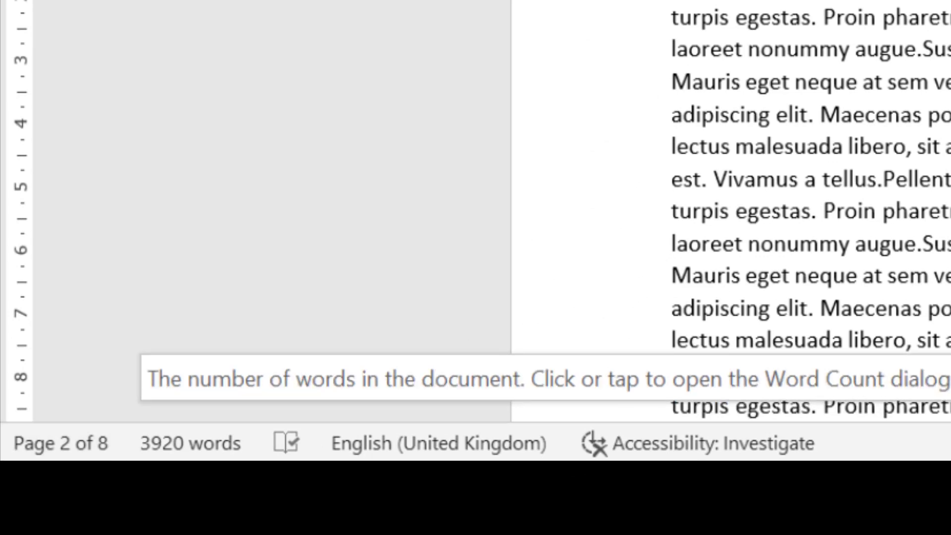
pyautogui.click(884, 79)
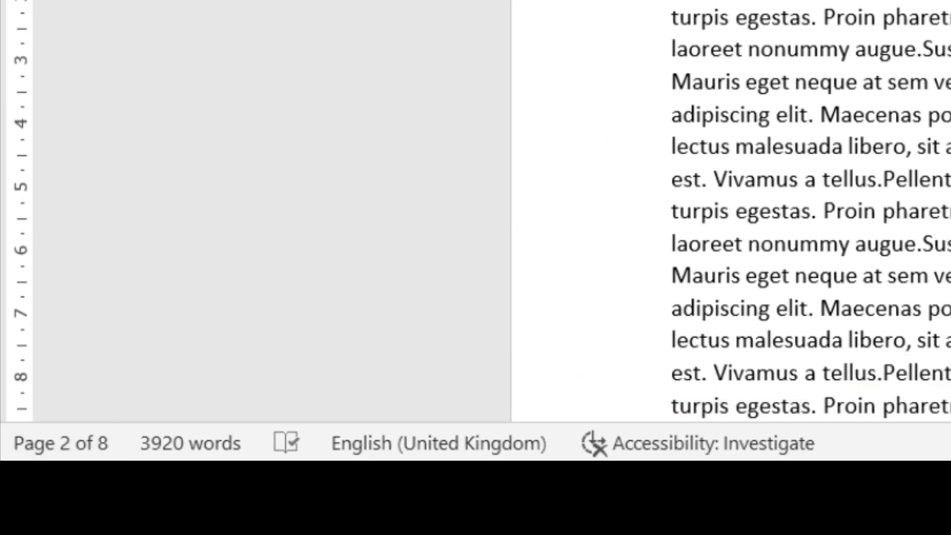
pyautogui.click(60, 459)
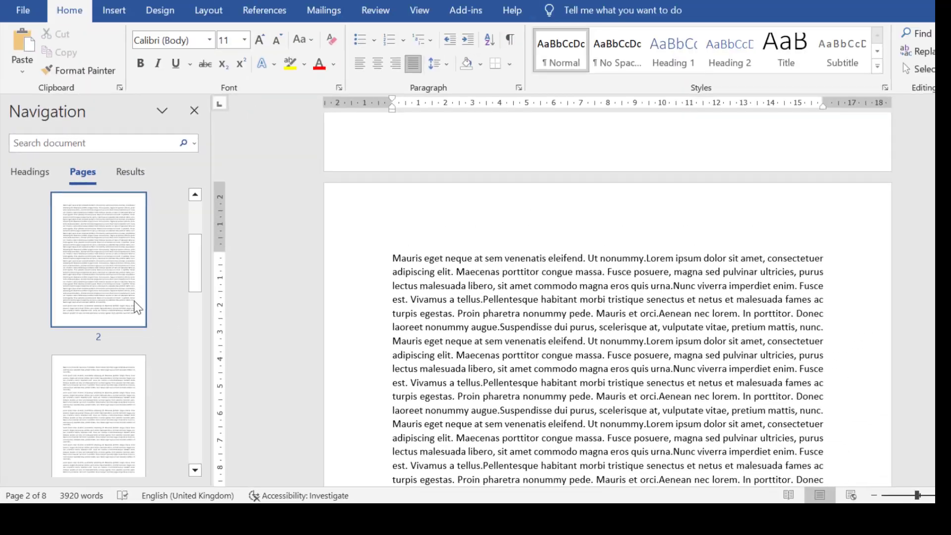
pyautogui.scroll(-5, 127, 313)
pyautogui.scroll(8, 126, 330)
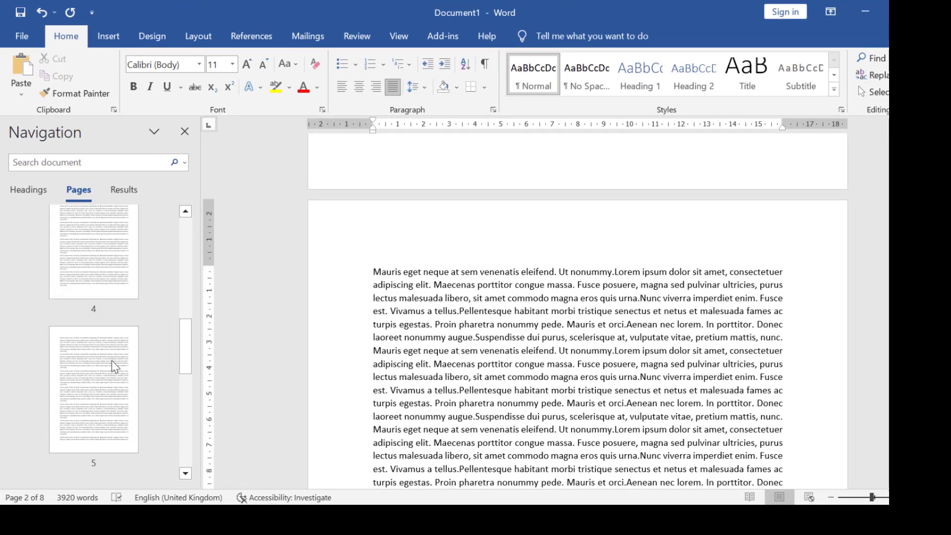
# Jump to page 7 and on to page 8 of the document using the page thumbnails
pyautogui.scroll(-6, 113, 367)
pyautogui.click(103, 275)
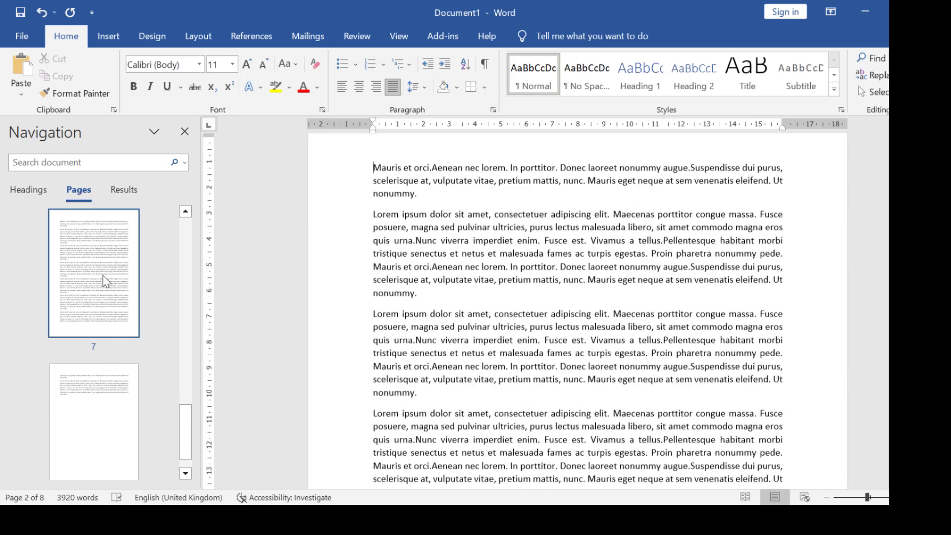
pyautogui.click(96, 439)
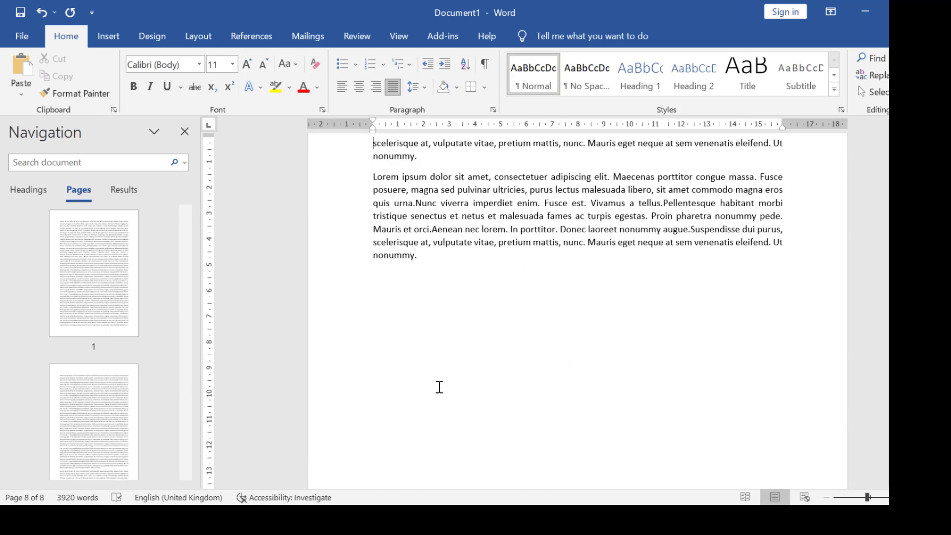
pyautogui.scroll(-5, 441, 383)
pyautogui.scroll(5, 584, 278)
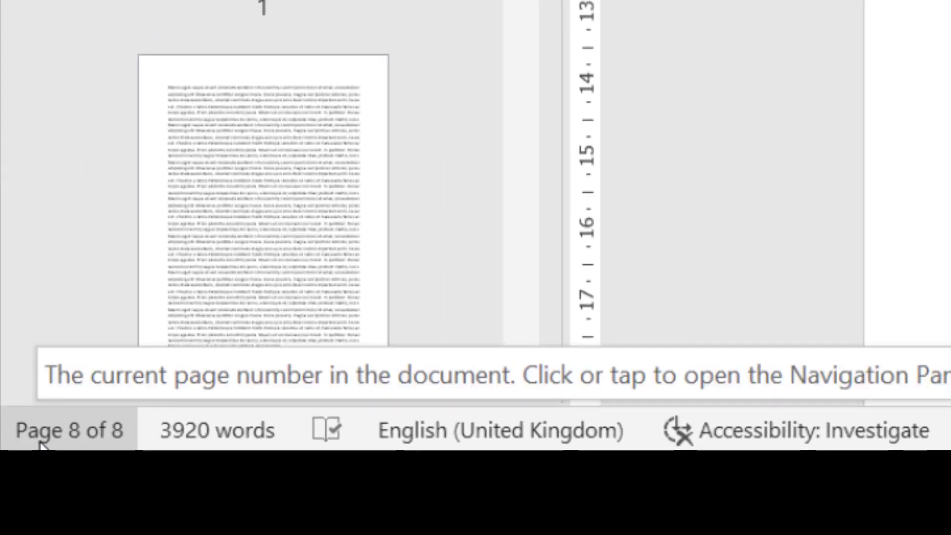
# Hide the Navigation pane and look over the end of the document
pyautogui.click(39, 443)
pyautogui.click(39, 442)
pyautogui.click(39, 442)
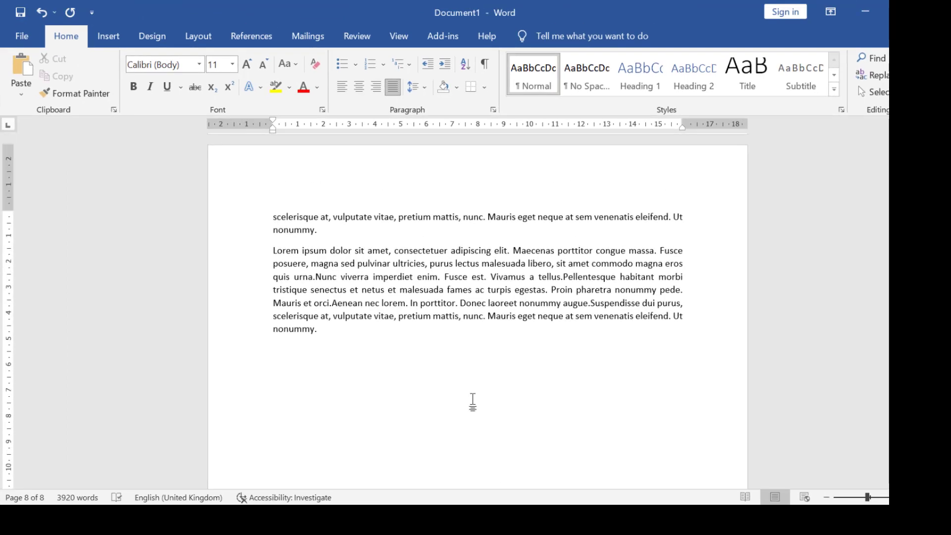
pyautogui.scroll(6, 459, 363)
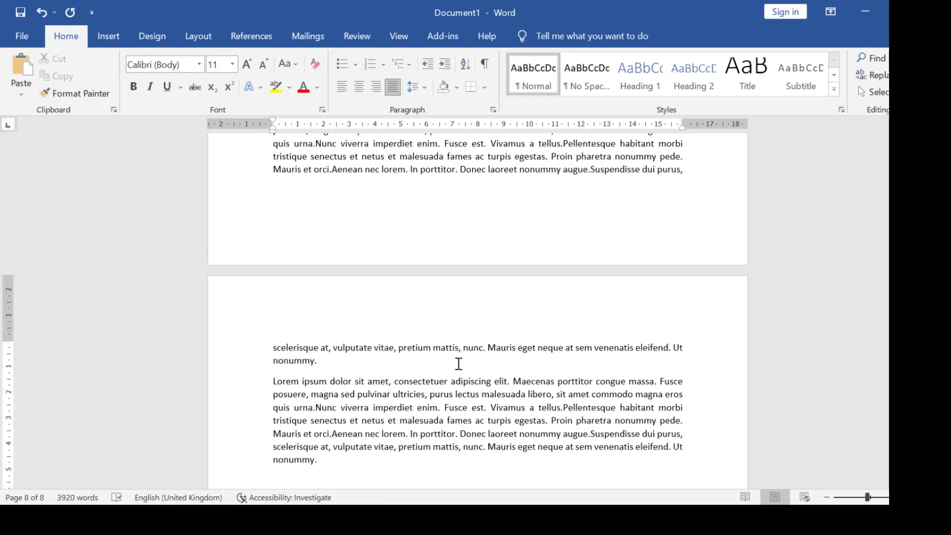
pyautogui.scroll(-6, 460, 367)
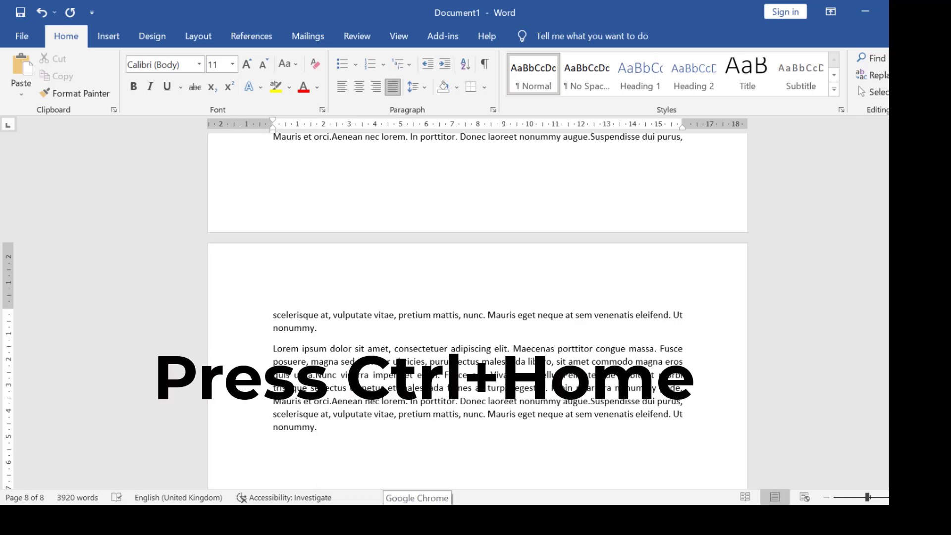
# Jump to the beginning of the document, to its end, and back to the beginning
pyautogui.hotkey('ctrl', 'Home')
pyautogui.scroll(-3, 378, 328)
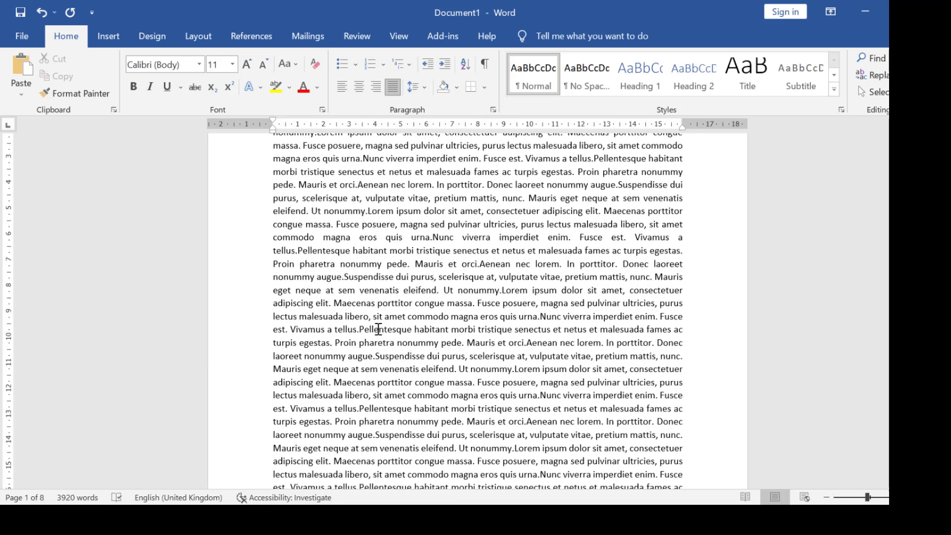
pyautogui.scroll(4, 378, 329)
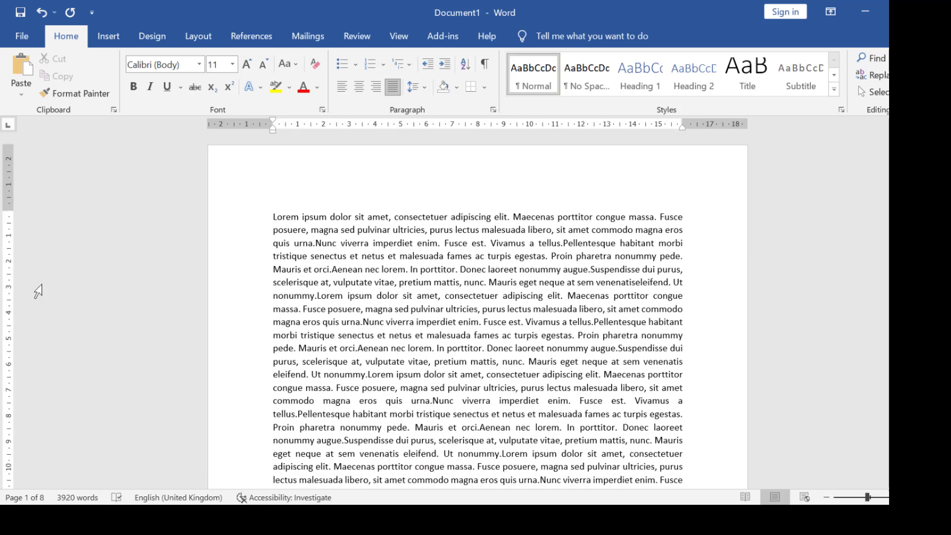
pyautogui.hotkey('ctrl', 'End')
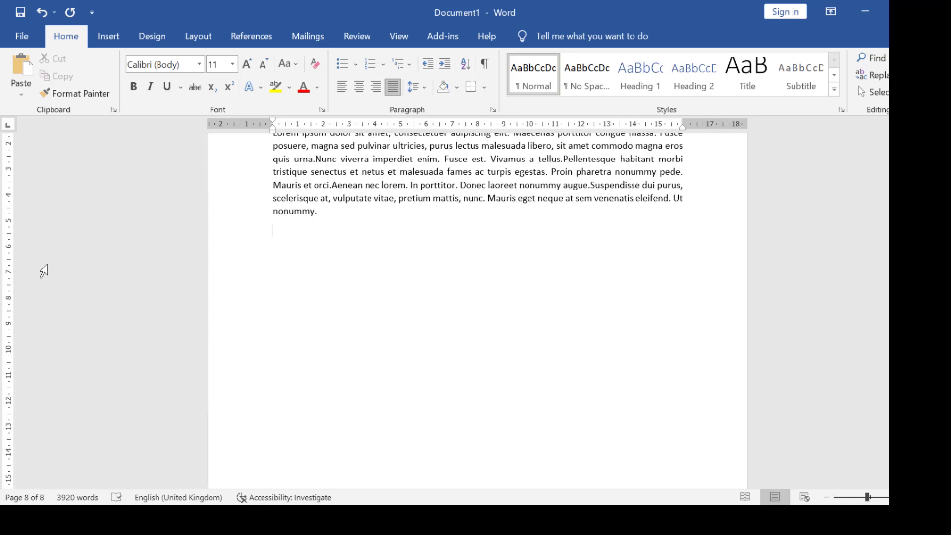
pyautogui.hotkey('ctrl', 'Home')
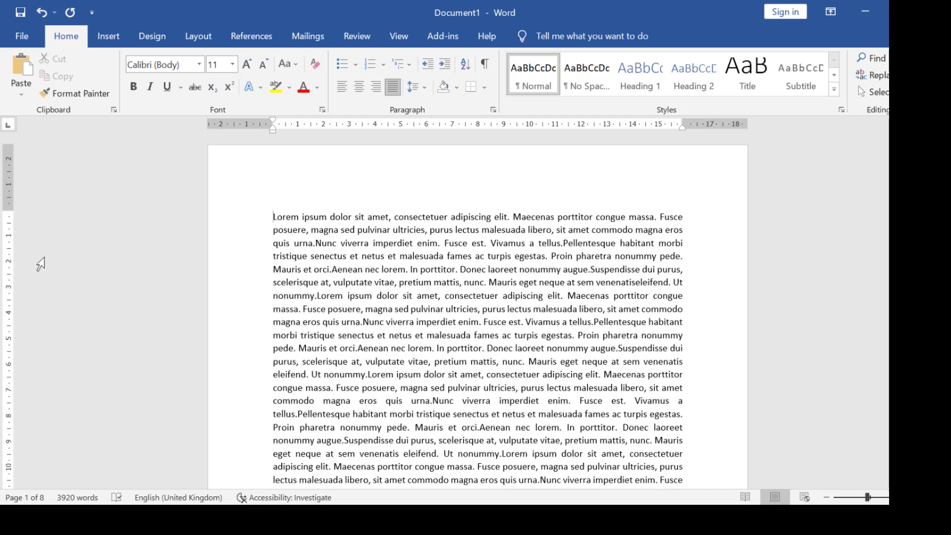
pyautogui.scroll(-2, 313, 304)
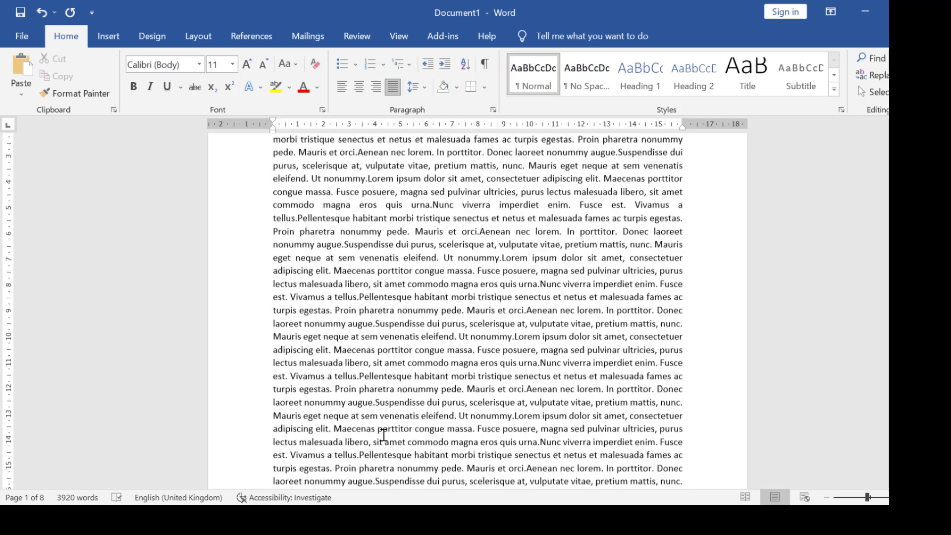
pyautogui.scroll(2, 401, 409)
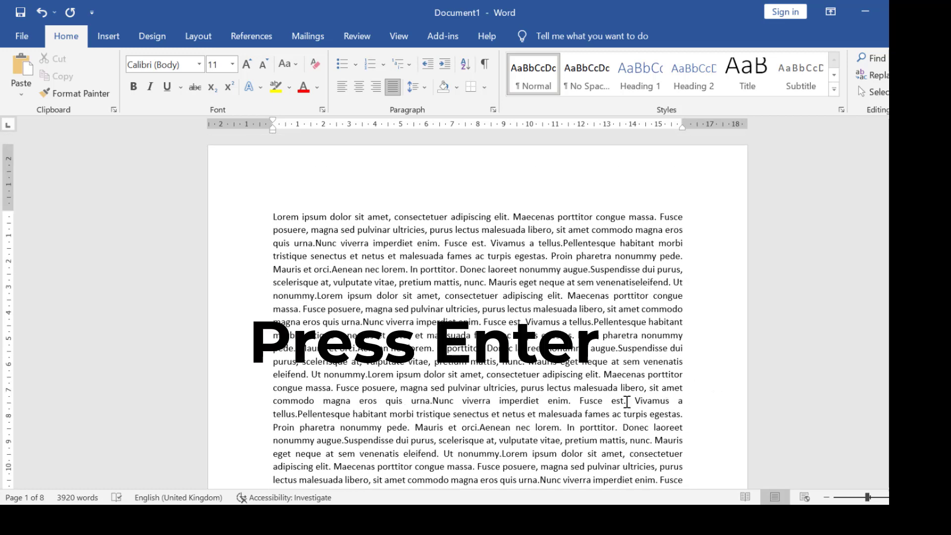
# Try splitting the first page's text after "Fusce est." with two paragraph breaks, and undo the split
pyautogui.press('Return')
pyautogui.press('Return')
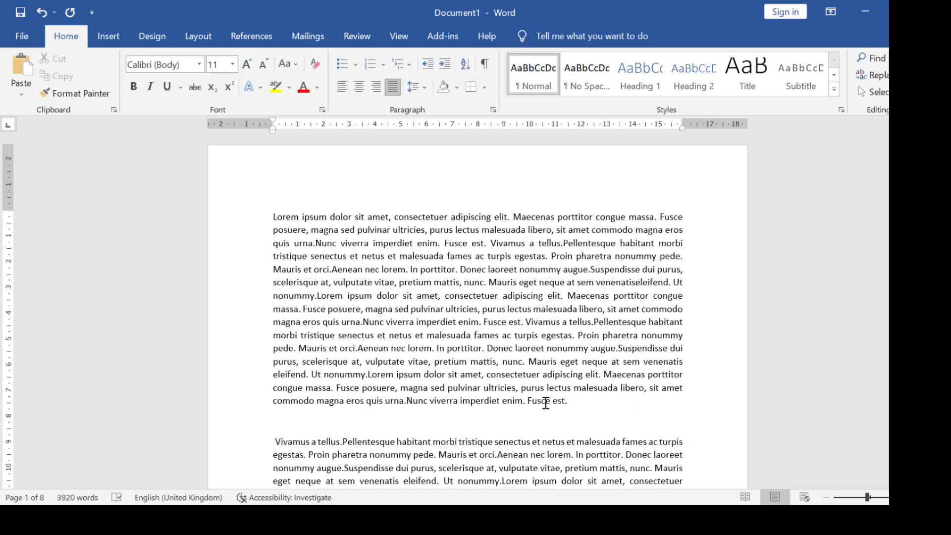
pyautogui.hotkey('ctrl', 'z')
# Format the passage from "Mauris et orci" in line five to "magna sed pulvinar ultricies, purus" on page 1 as two columns
pyautogui.moveTo(274, 269); pyautogui.dragTo(687, 465)
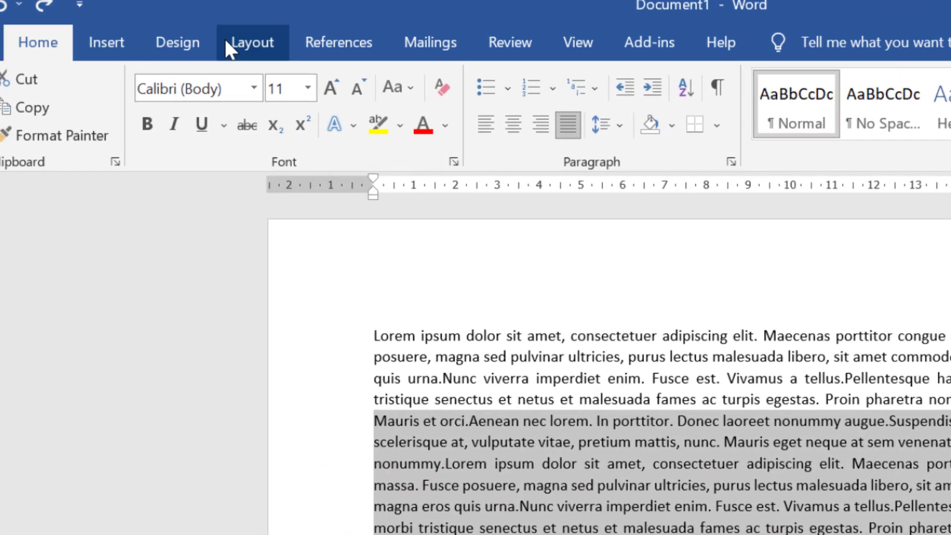
pyautogui.click(182, 39)
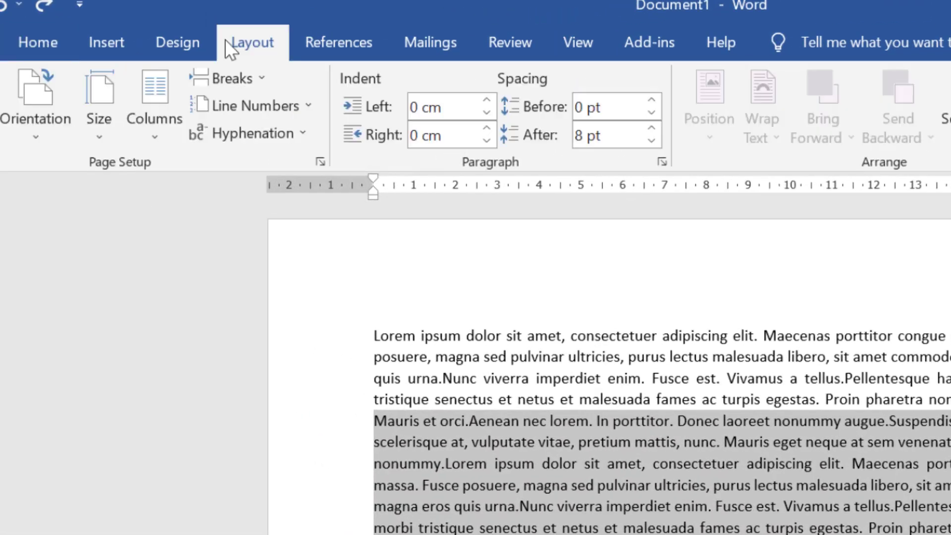
pyautogui.click(152, 141)
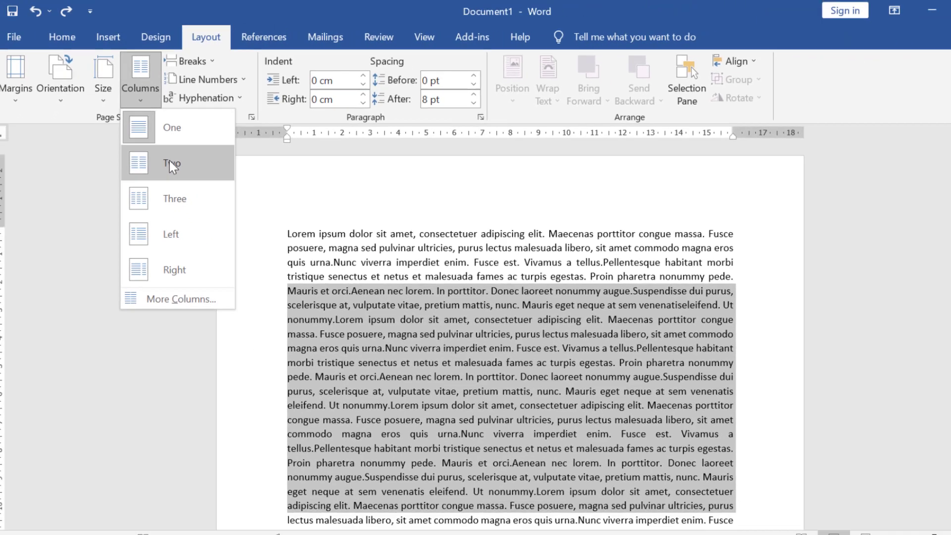
pyautogui.click(198, 232)
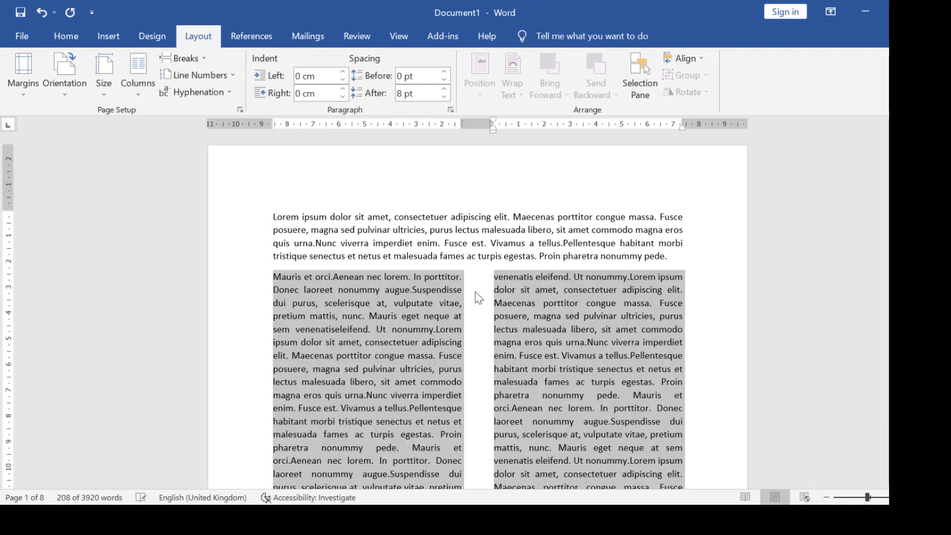
pyautogui.scroll(-3, 477, 296)
pyautogui.click(469, 343)
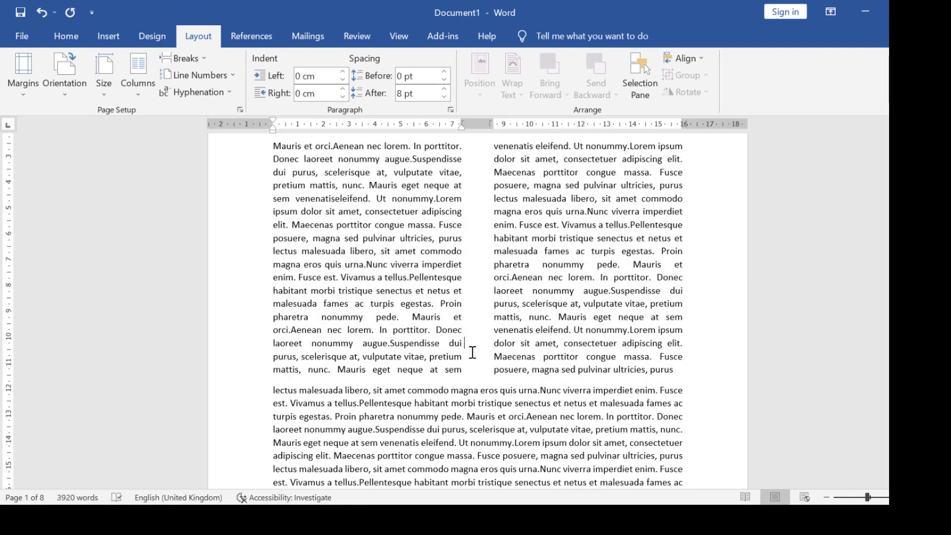
pyautogui.scroll(2, 473, 352)
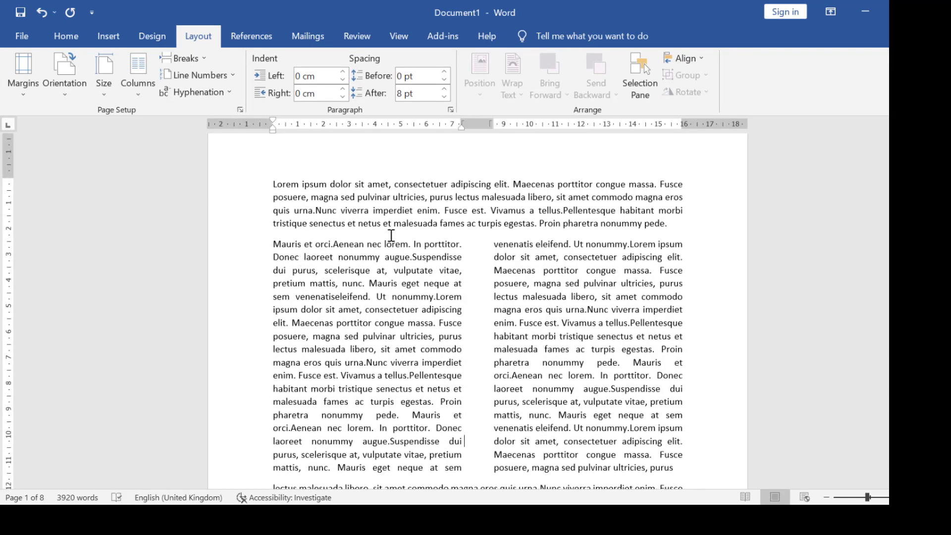
pyautogui.scroll(-2, 463, 329)
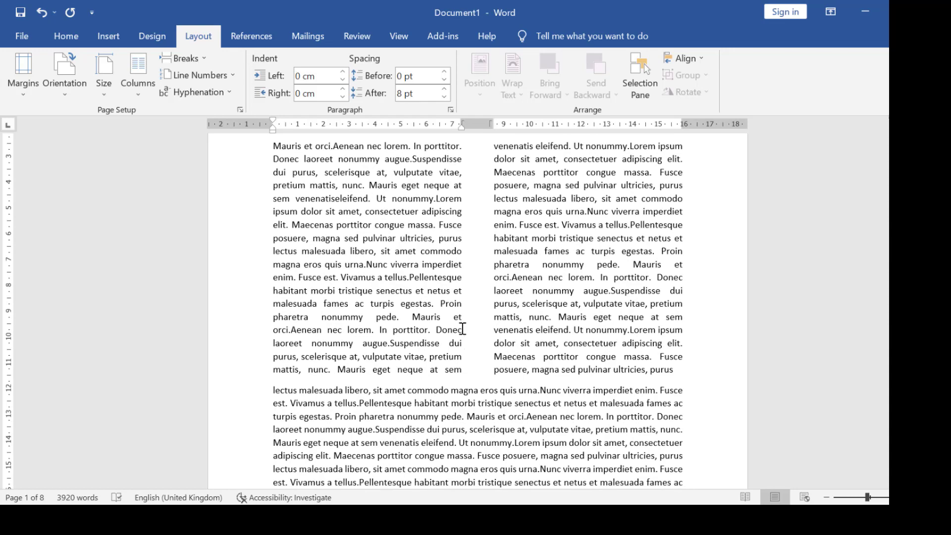
pyautogui.scroll(-2, 463, 329)
pyautogui.click(467, 373)
pyautogui.scroll(2, 527, 361)
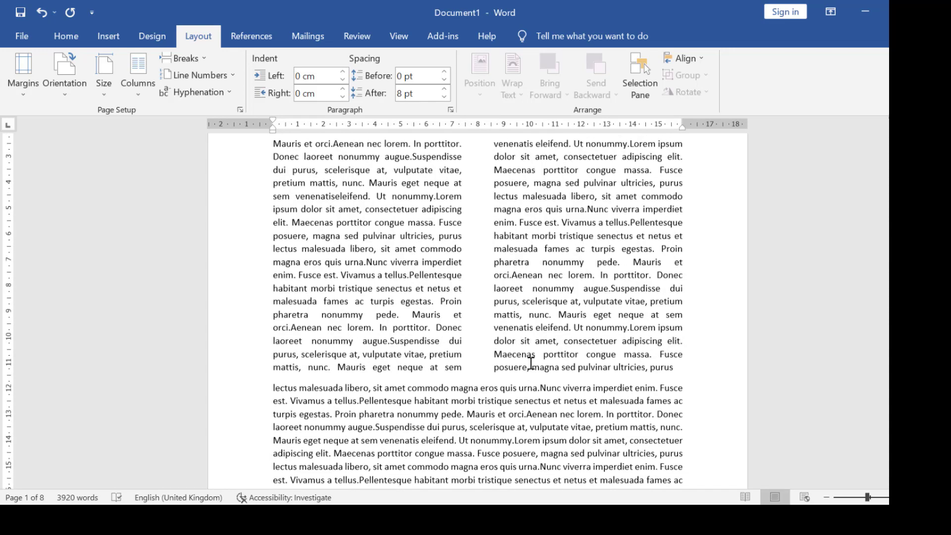
# Try laying out the page 1 passage from "laoreet nonummy augue" to "pretium mattis, nunc." in three columns, and undo the layout
pyautogui.scroll(-1, 425, 364)
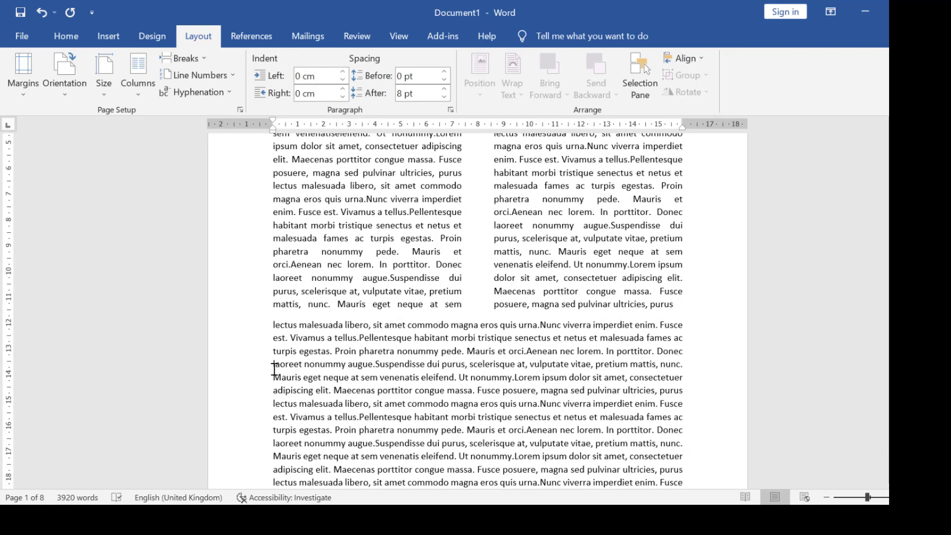
pyautogui.moveTo(273, 369); pyautogui.dragTo(697, 446)
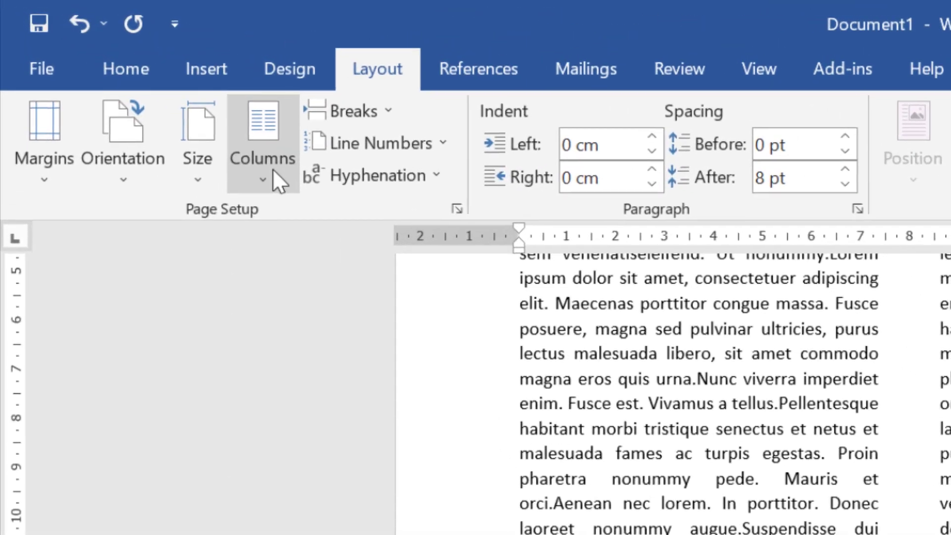
pyautogui.click(141, 89)
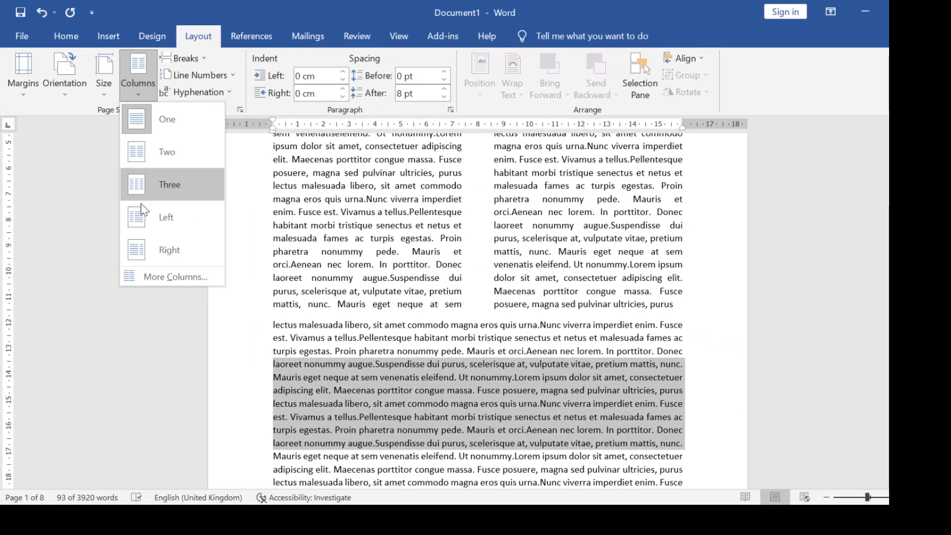
pyautogui.click(213, 268)
pyautogui.scroll(-3, 386, 300)
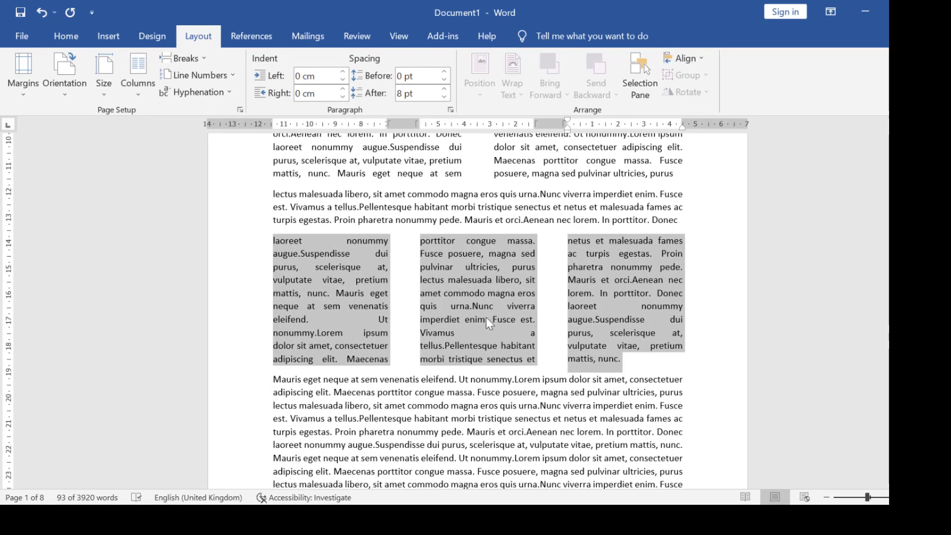
pyautogui.click(486, 317)
pyautogui.scroll(1, 486, 317)
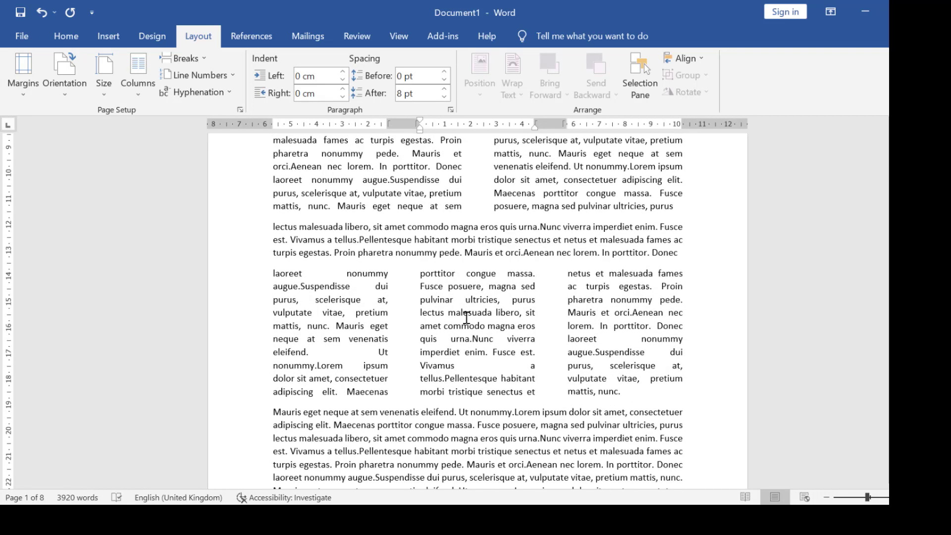
pyautogui.hotkey('ctrl', 'z')
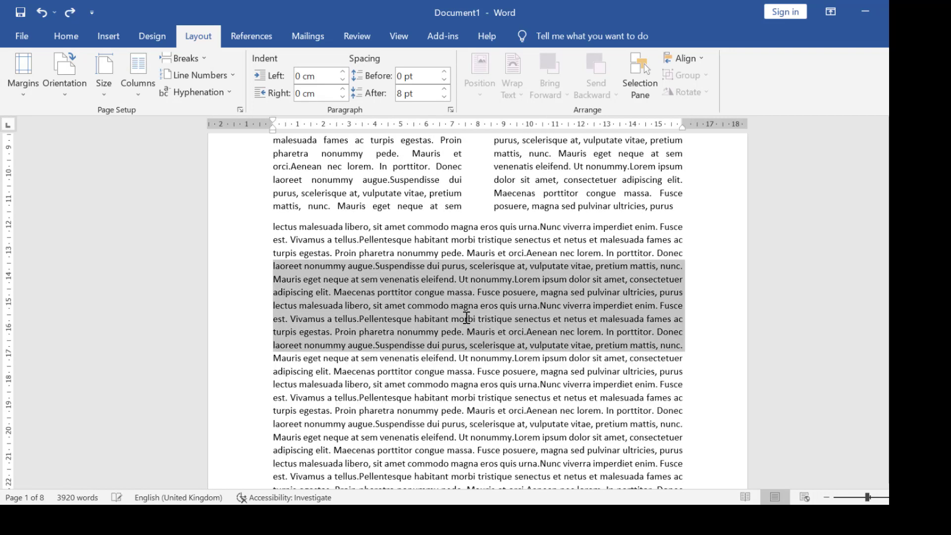
# Try the Left column preset on the selected page 1 passage, and replace it with the Right preset
pyautogui.click(138, 79)
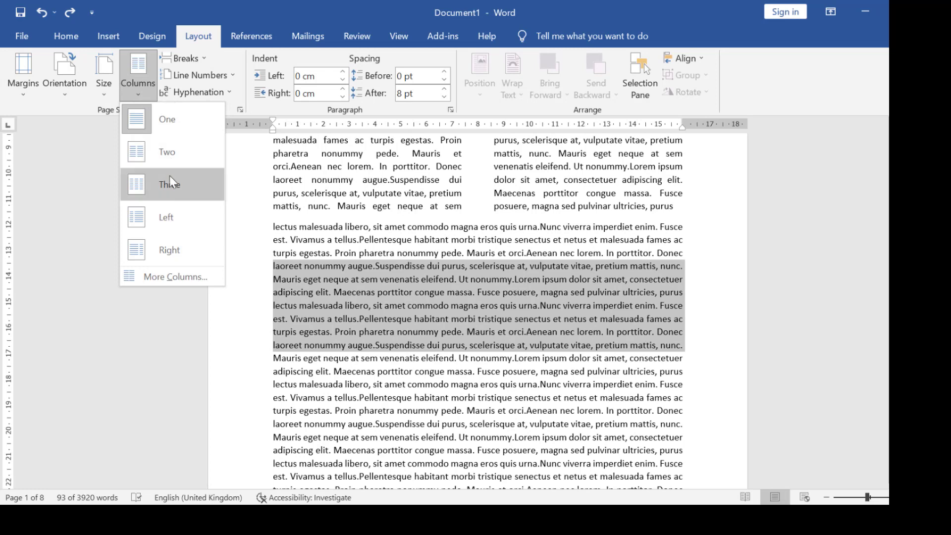
pyautogui.click(166, 220)
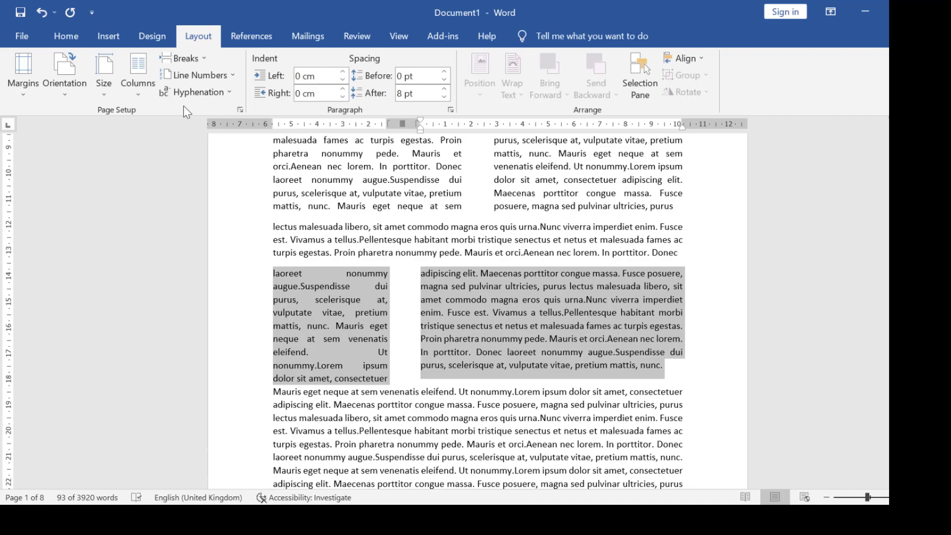
pyautogui.click(154, 92)
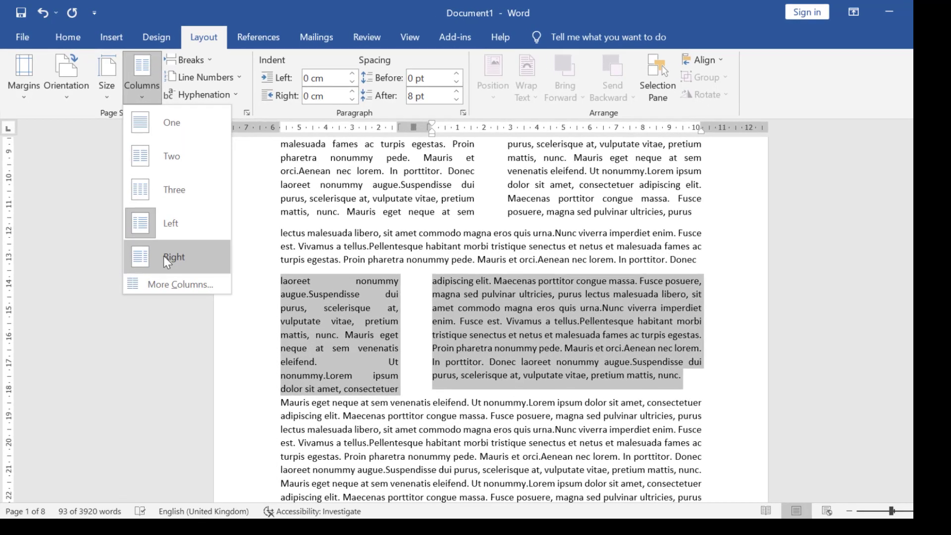
pyautogui.click(161, 250)
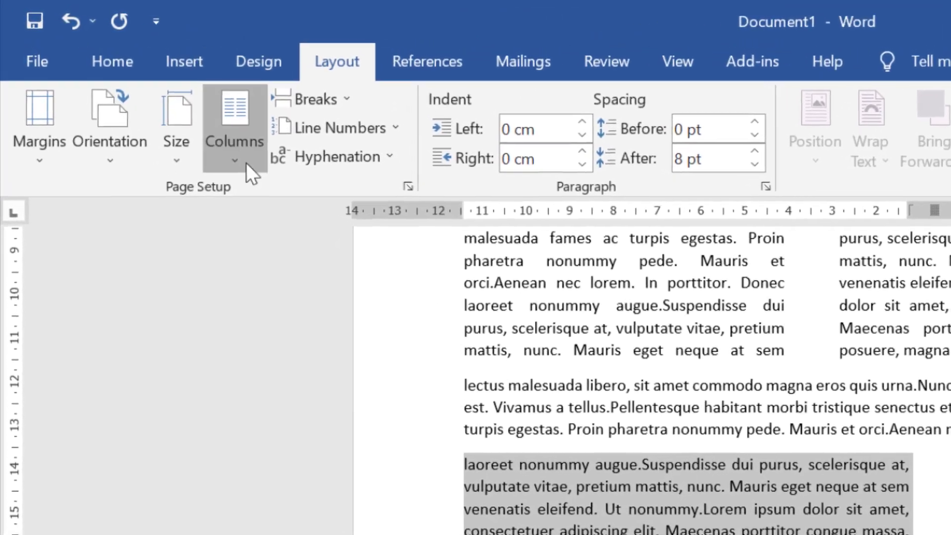
# Try six columns on the selected passage, and undo all column formatting on page 1
pyautogui.click(185, 122)
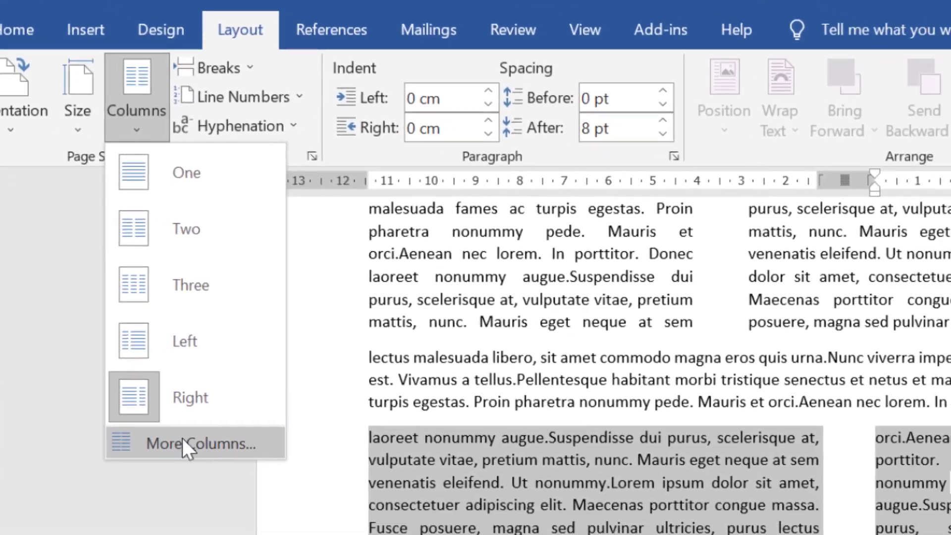
pyautogui.click(297, 476)
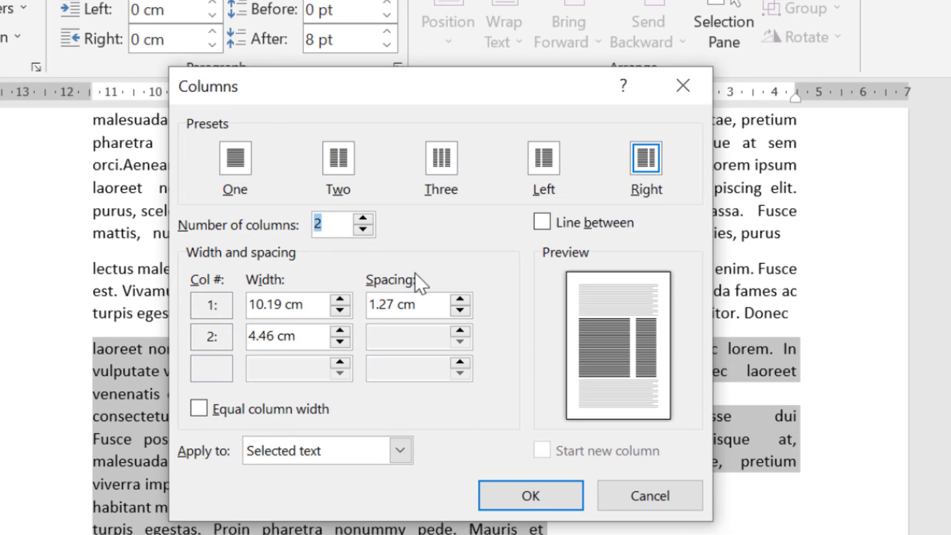
pyautogui.click(363, 217)
pyautogui.click(363, 218)
pyautogui.click(363, 218)
pyautogui.click(363, 218)
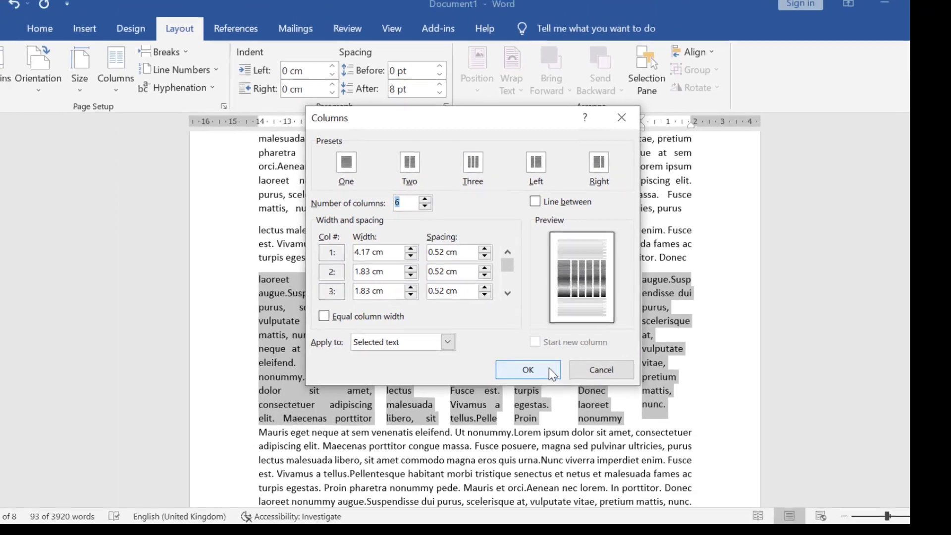
pyautogui.click(562, 469)
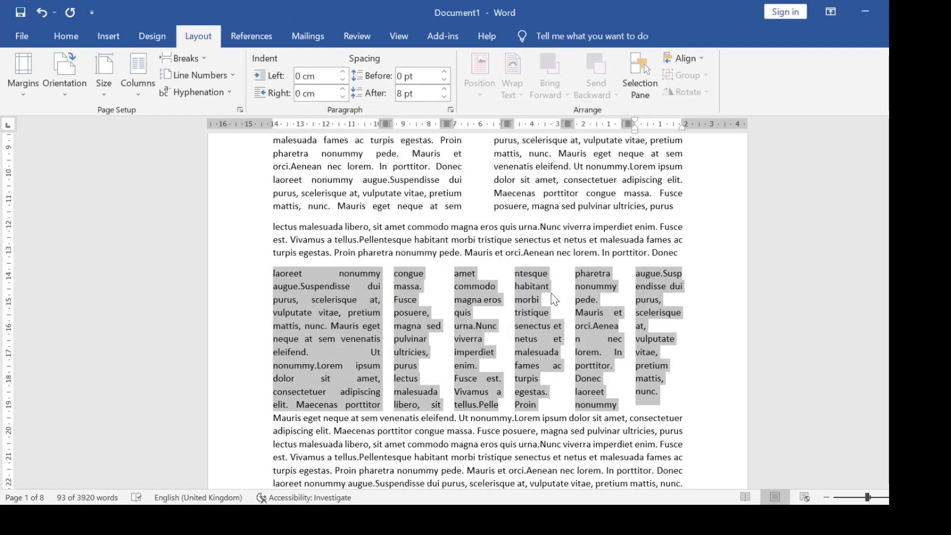
pyautogui.hotkey('ctrl', 'z')
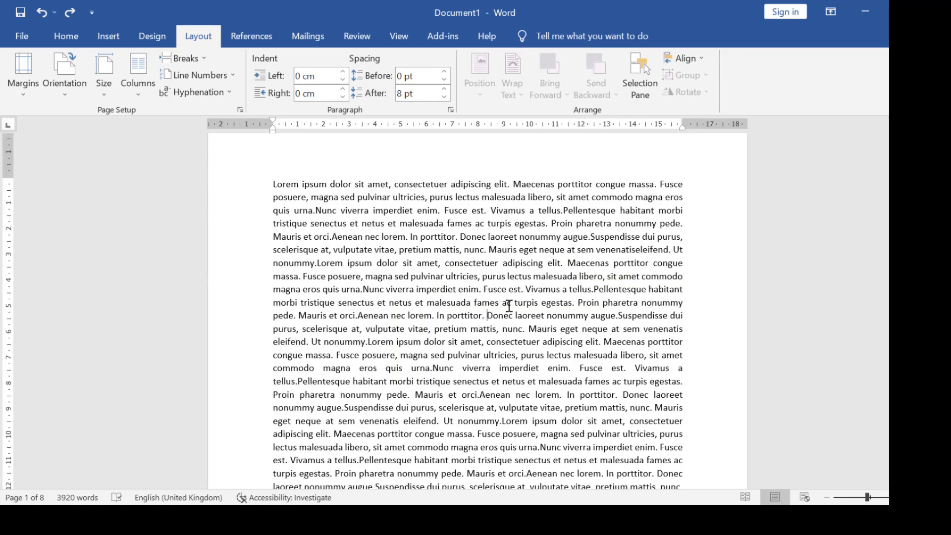
# Format the whole document as two columns of equal width, and look over the layout across the pages
pyautogui.scroll(-4, 490, 283)
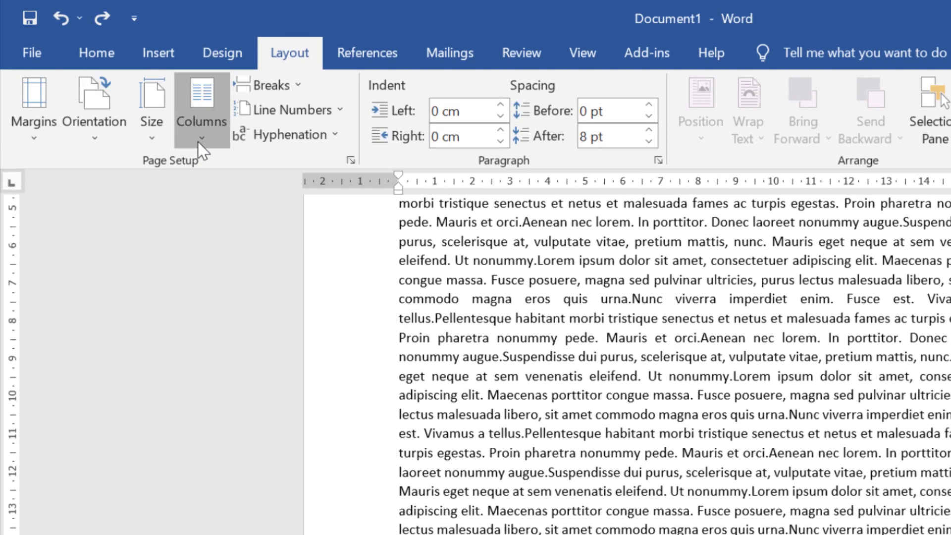
pyautogui.click(138, 91)
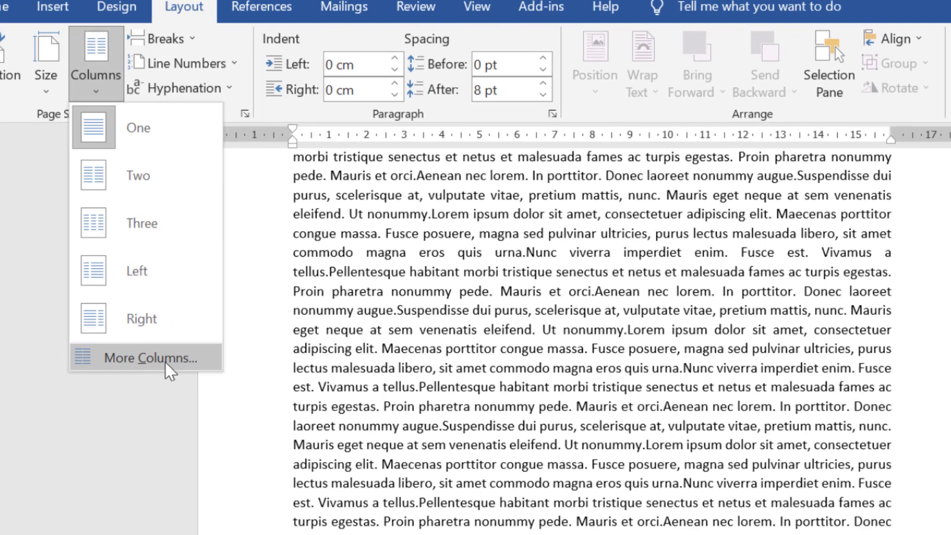
pyautogui.click(256, 404)
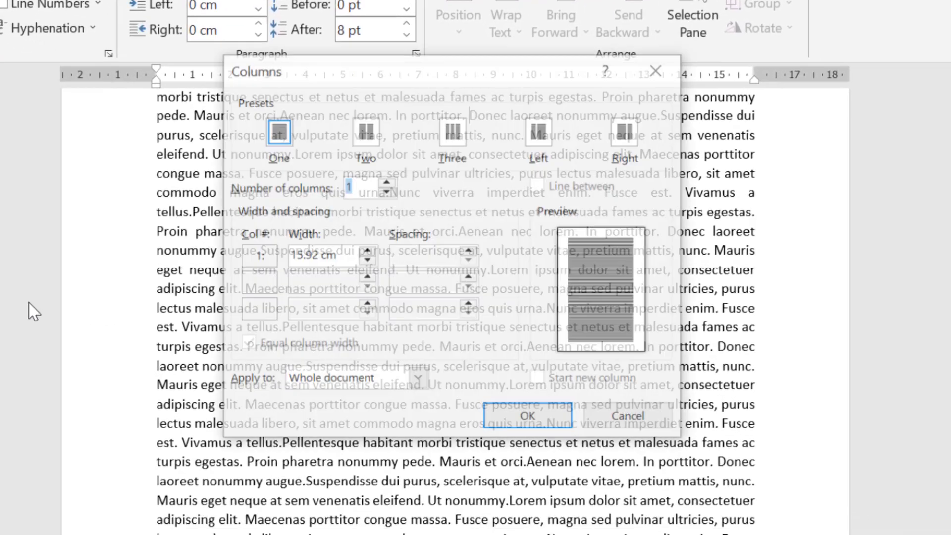
pyautogui.click(386, 182)
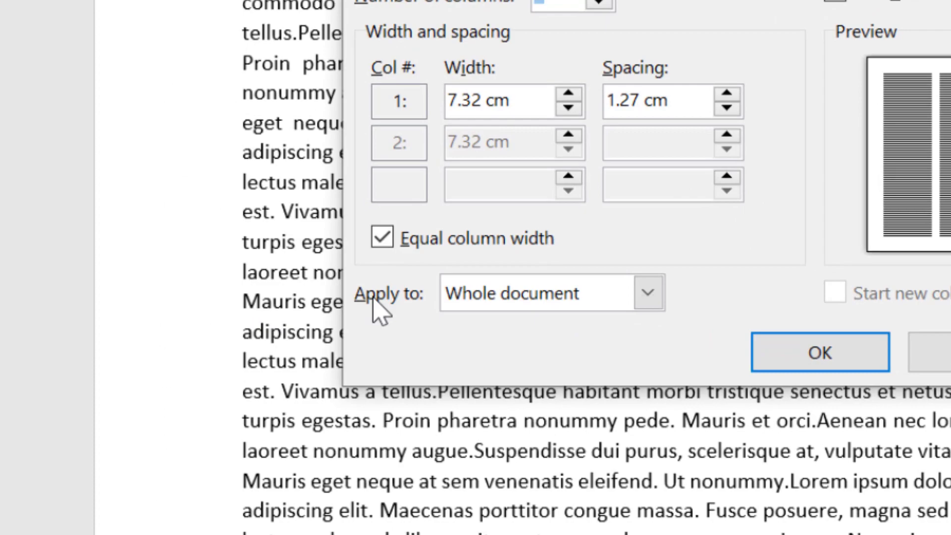
pyautogui.click(657, 295)
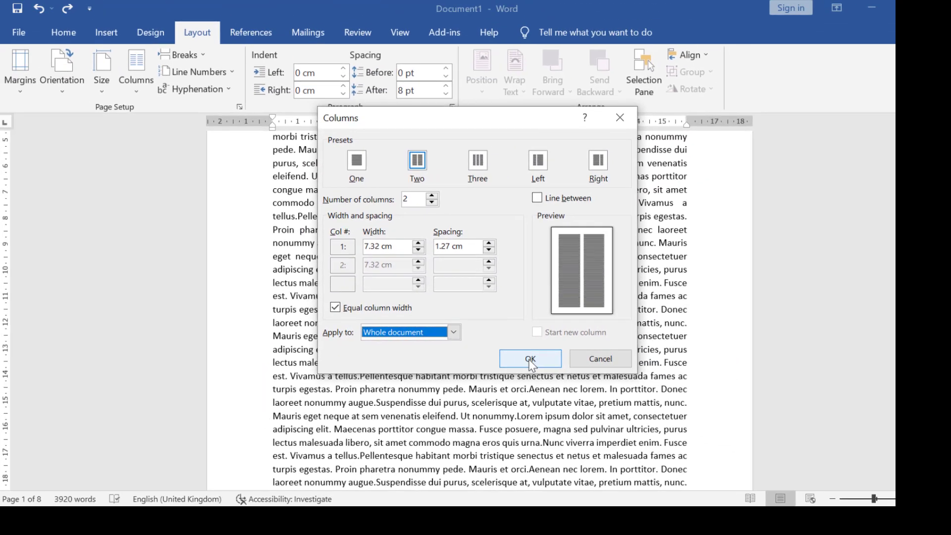
pyautogui.click(841, 361)
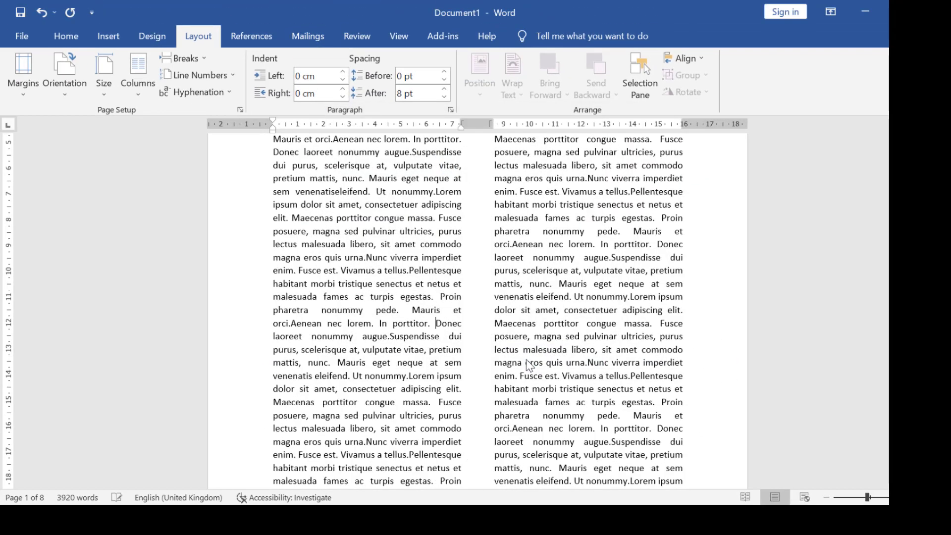
pyautogui.scroll(-15, 525, 364)
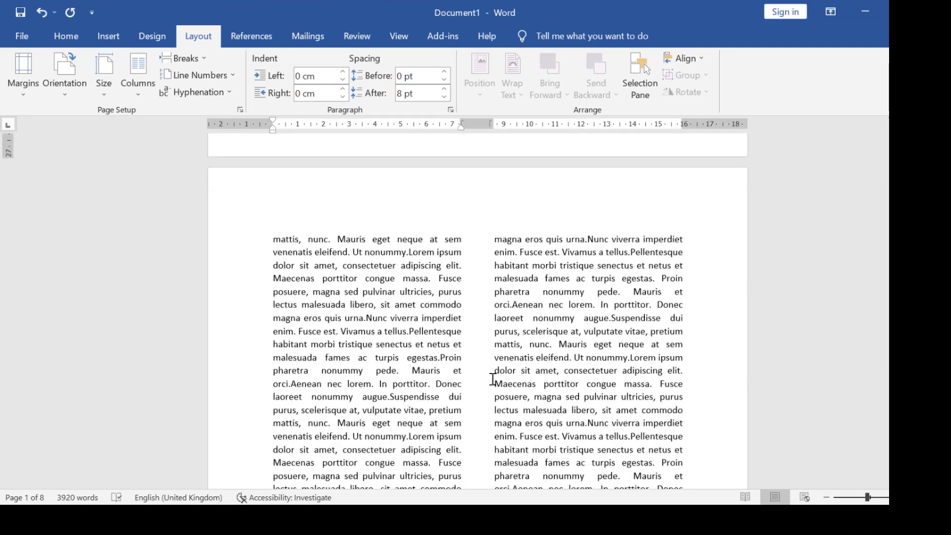
pyautogui.scroll(-15, 477, 317)
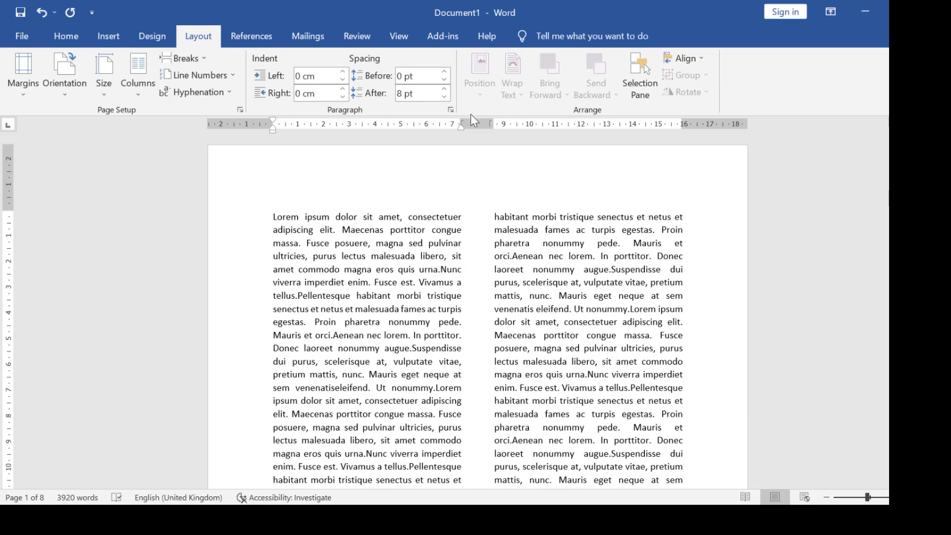
# Add a line between the document's two columns, and look over the pages
pyautogui.click(139, 79)
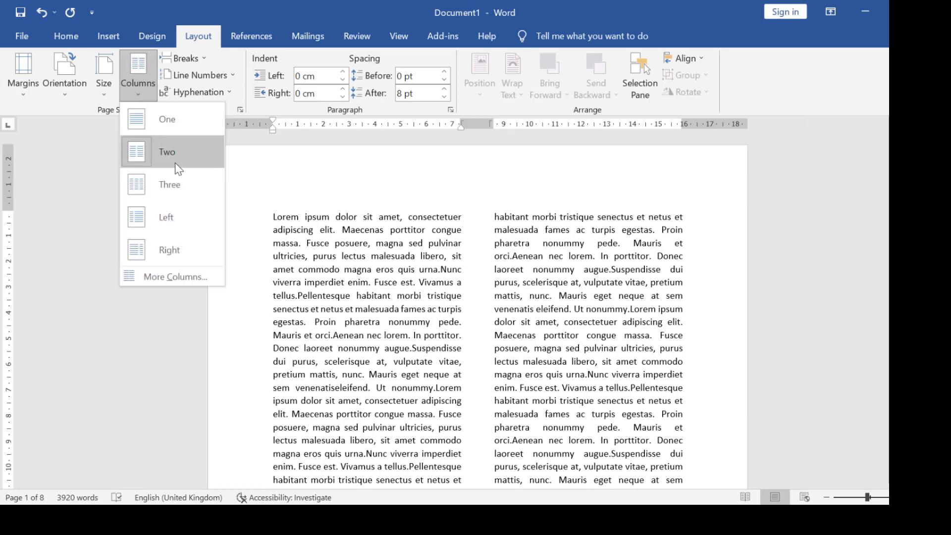
pyautogui.click(168, 278)
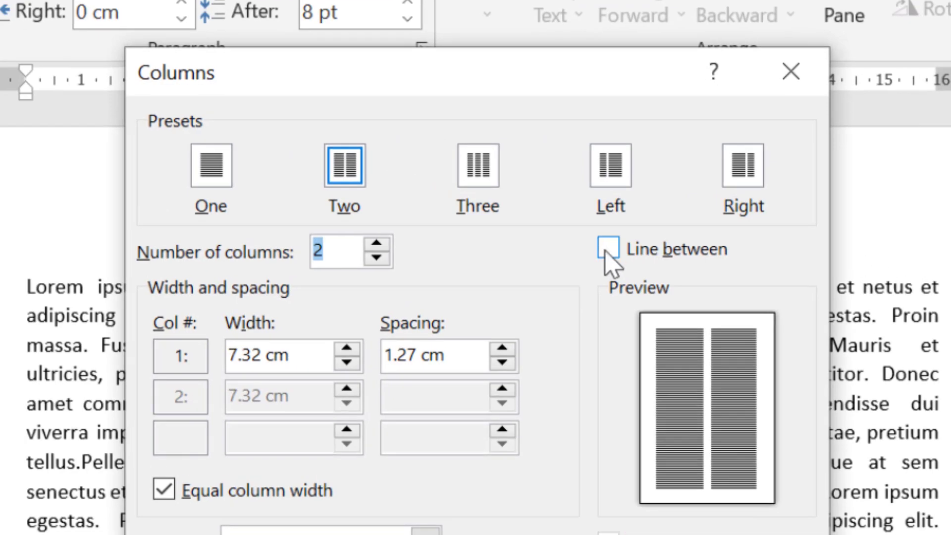
pyautogui.click(607, 249)
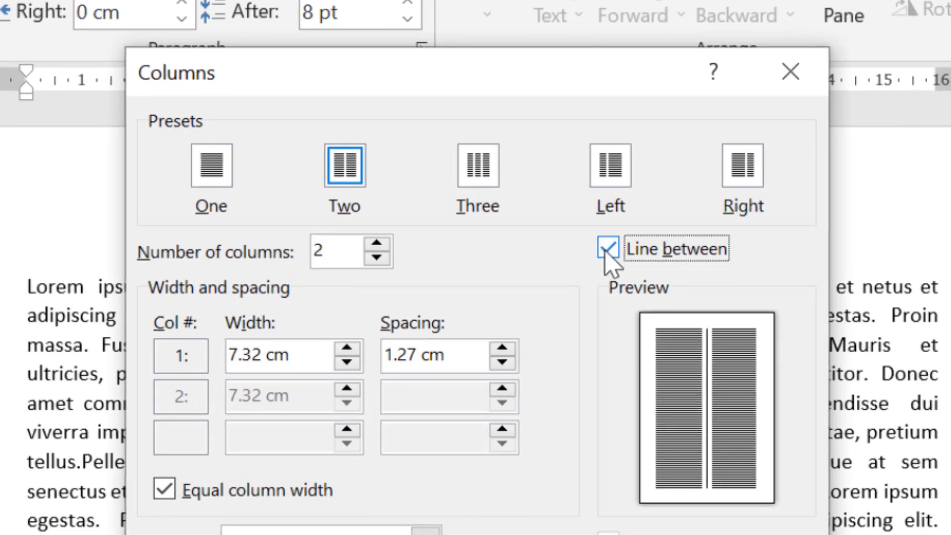
pyautogui.click(543, 465)
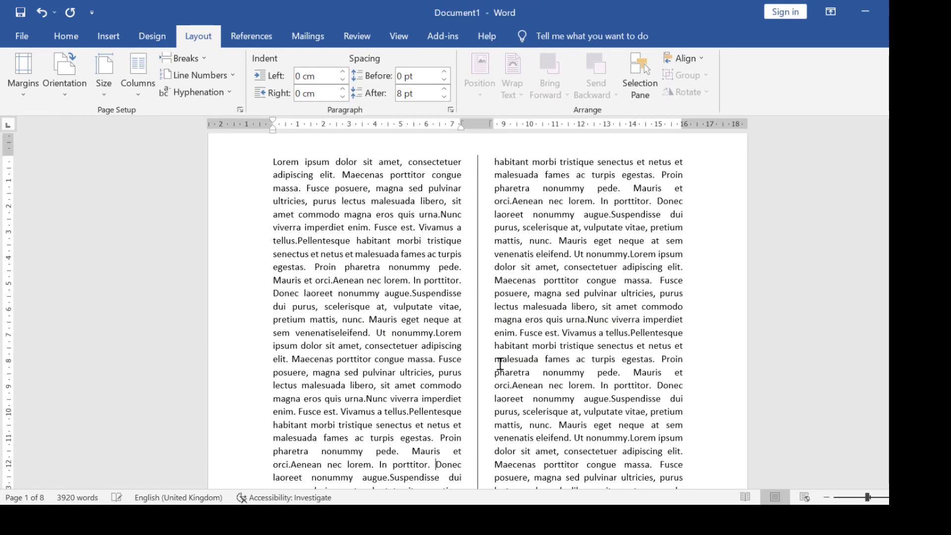
pyautogui.scroll(-15, 499, 364)
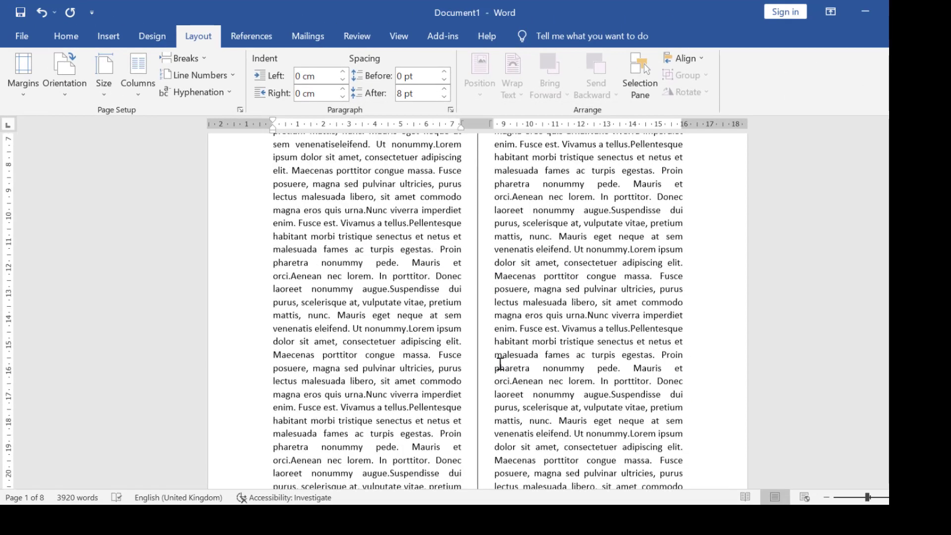
# View the document's word count statistics, and close them
pyautogui.scroll(-12, 500, 364)
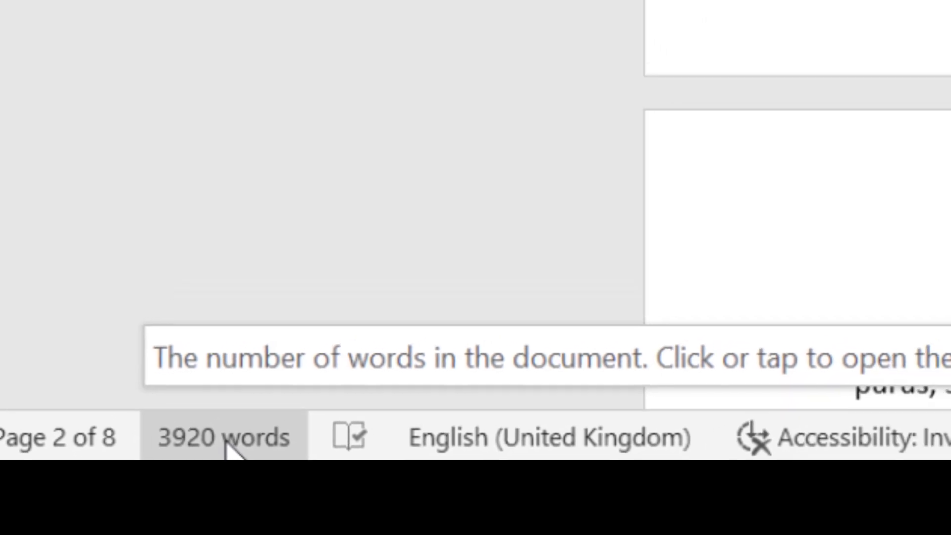
pyautogui.click(268, 414)
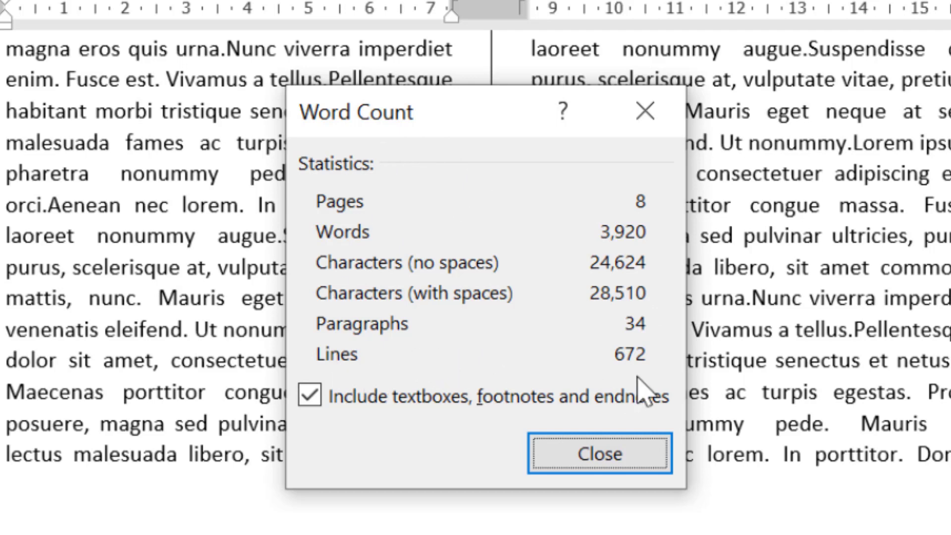
pyautogui.click(683, 131)
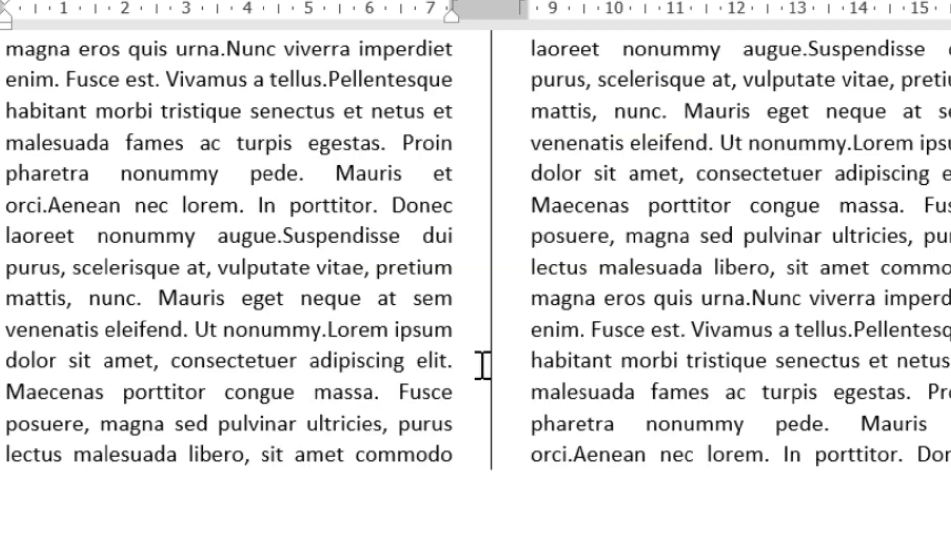